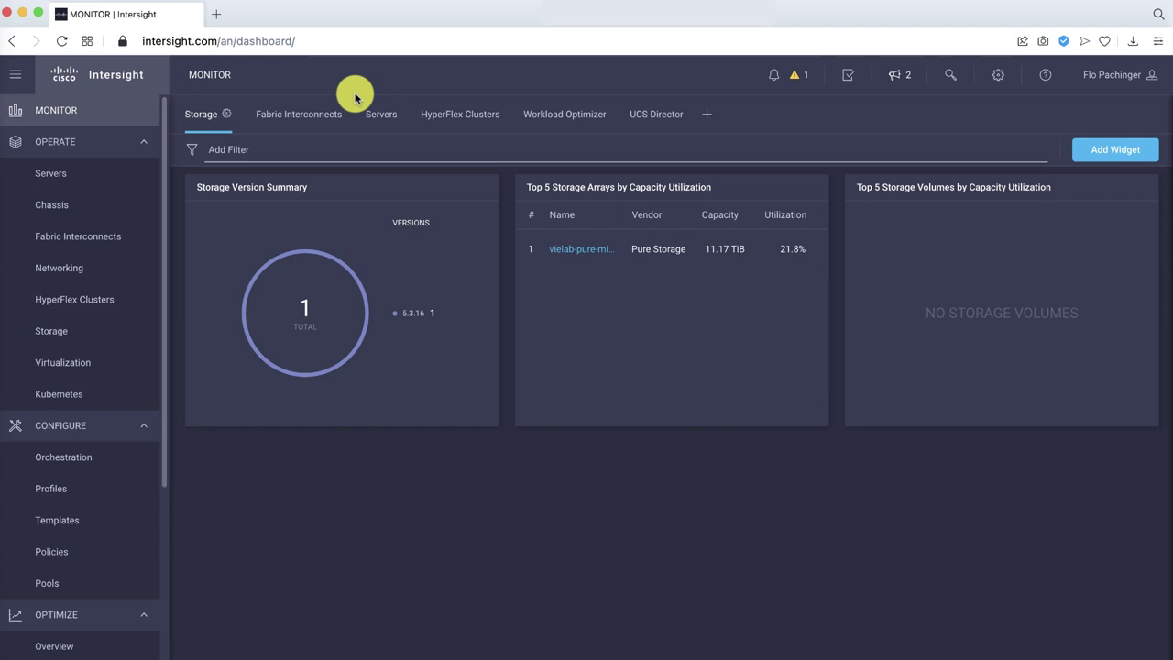
Open the Kubernetes Cluster as a Service workflow from the Orchestration list in the Designer
left_click(85, 461)
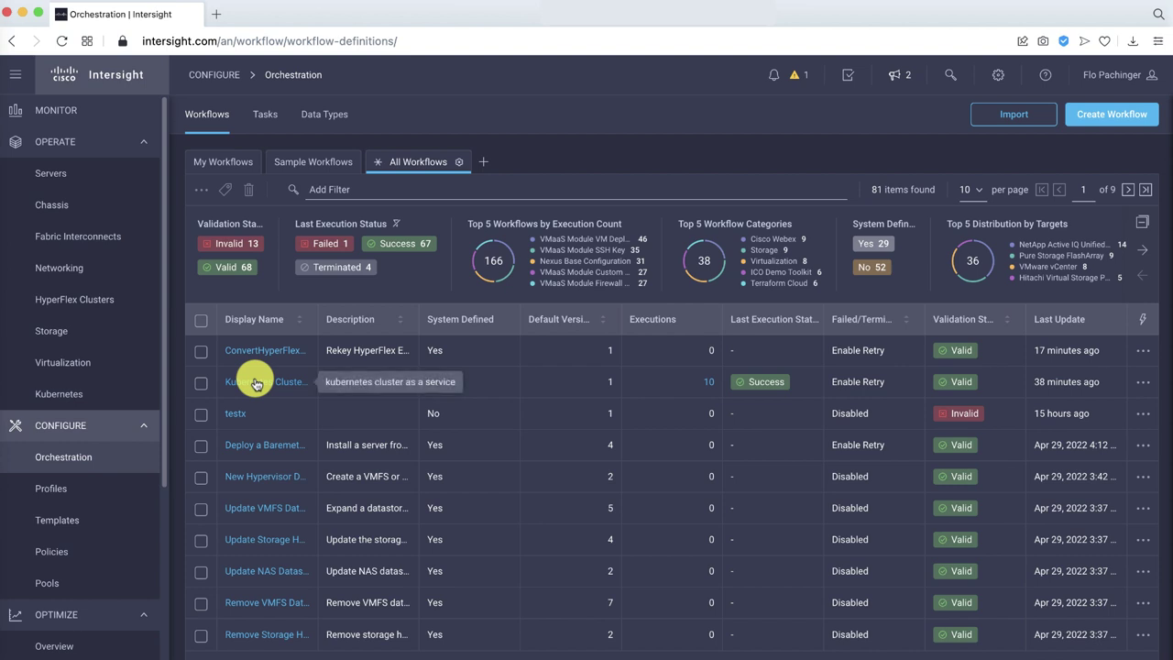
left_click(256, 383)
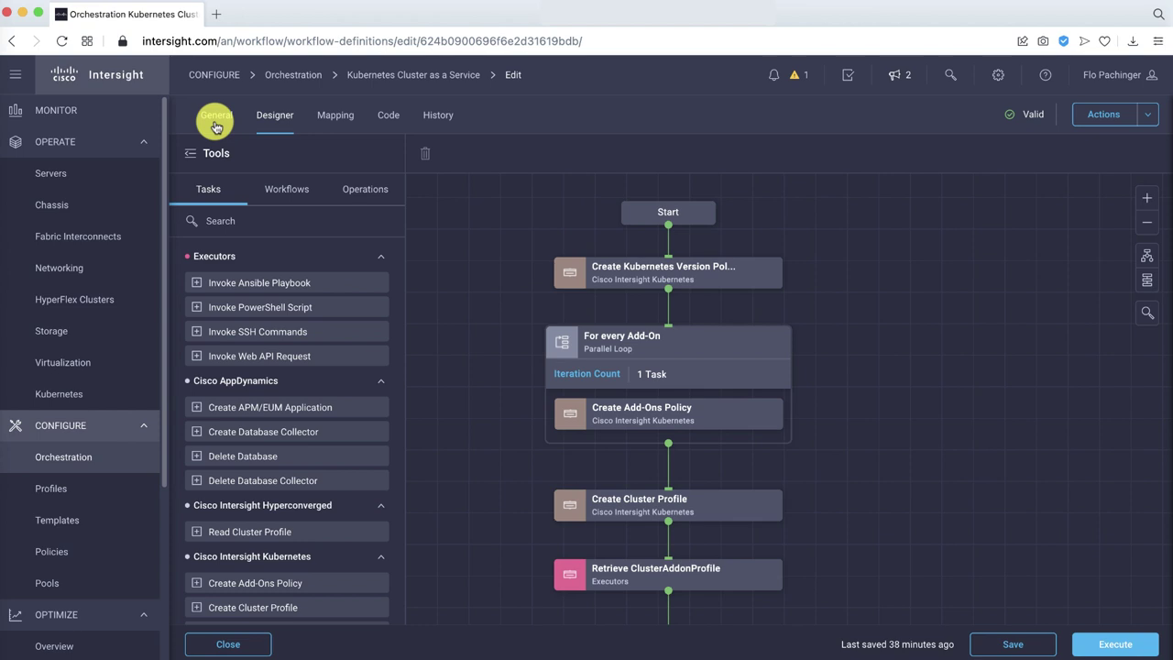
Review the workflow's General settings and save the workflow
left_click(217, 120)
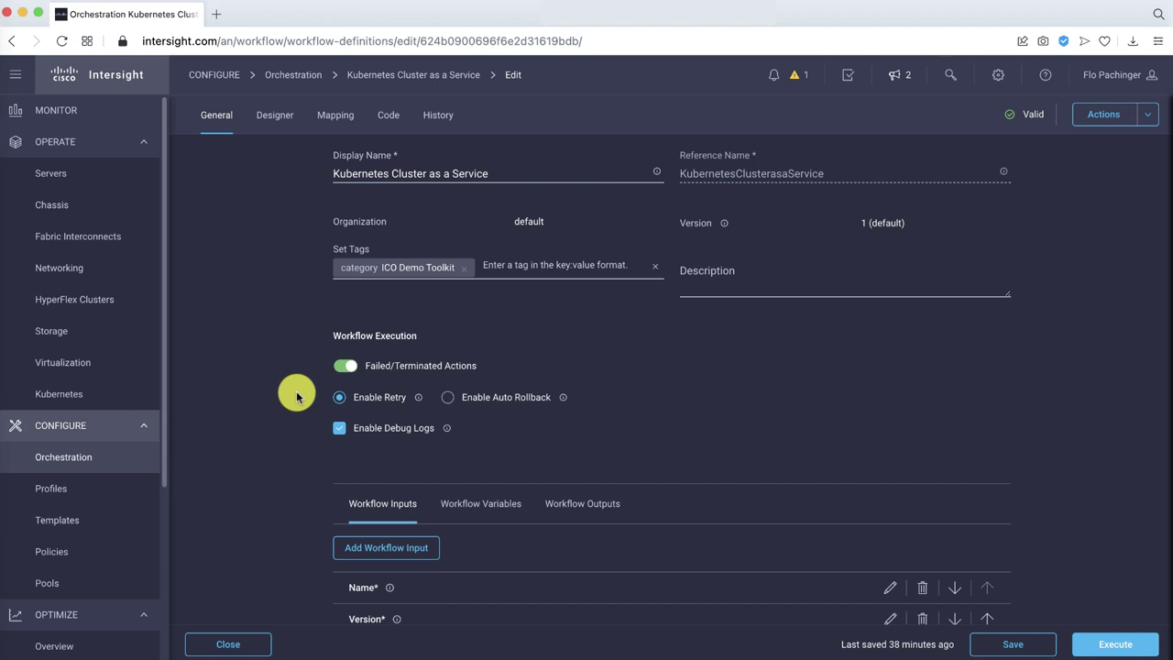
scroll(539, 520, "down", 1)
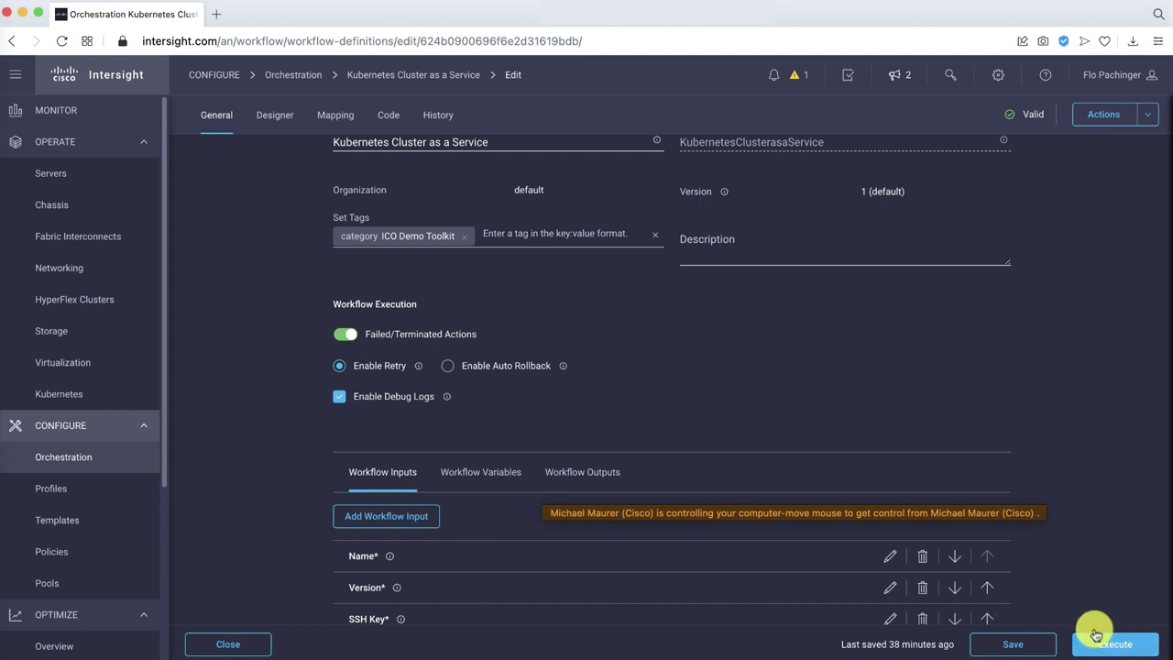
left_click(1046, 647)
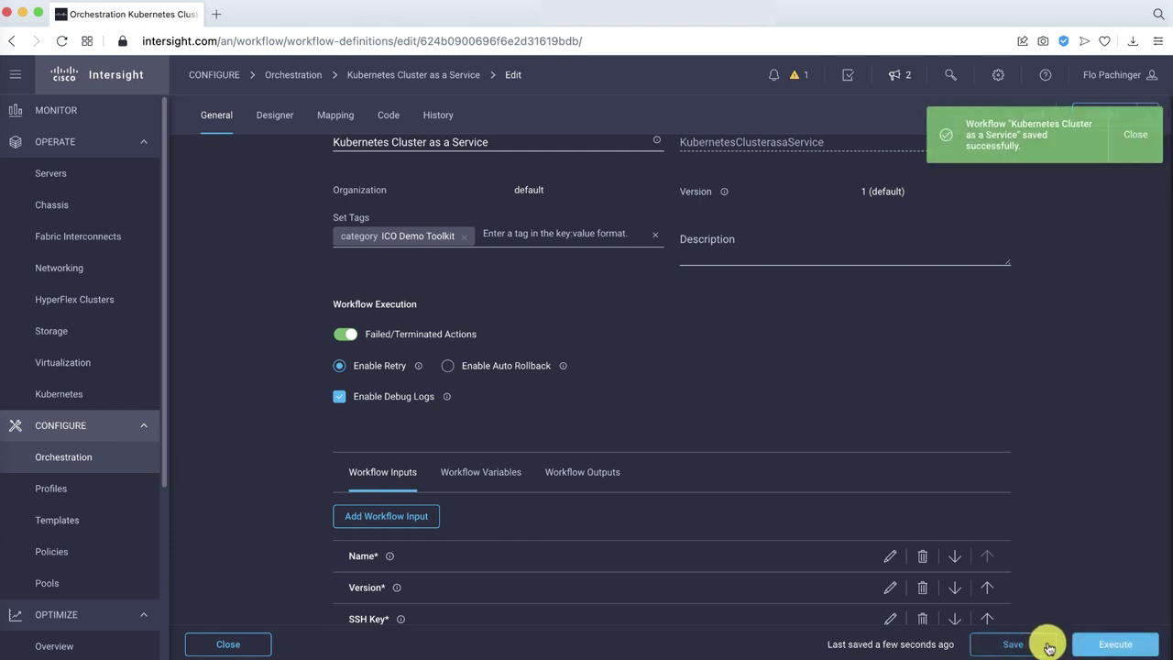
Start a workflow execution named devnet with Kubernetes version v1.20.14
left_click(1097, 647)
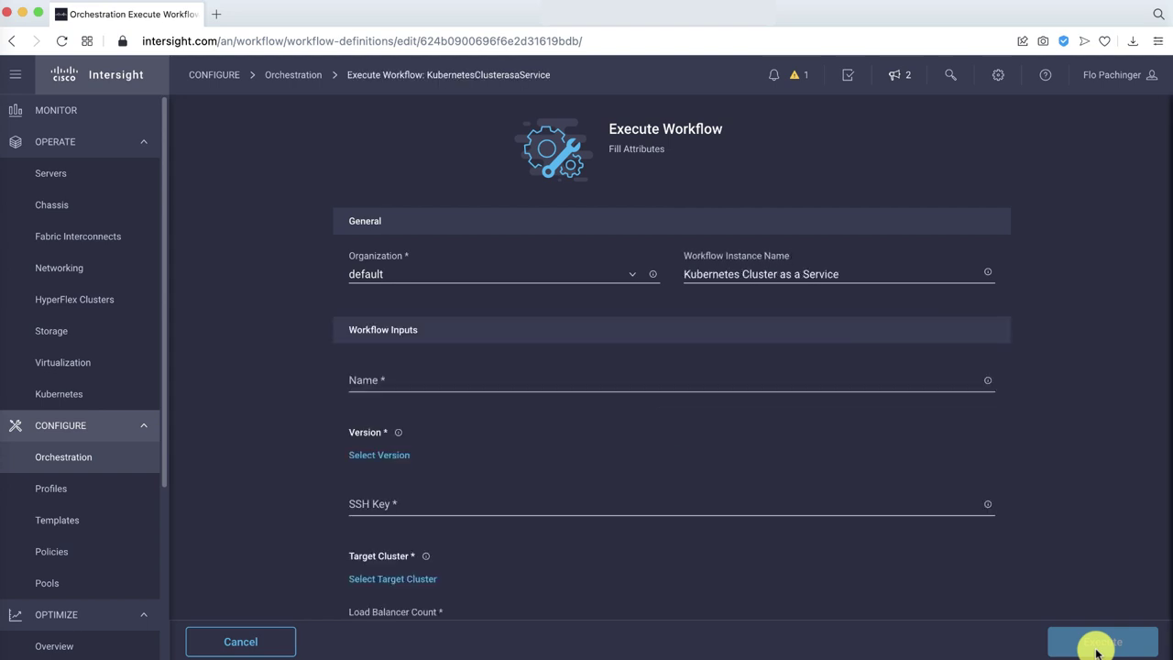
left_click(736, 384)
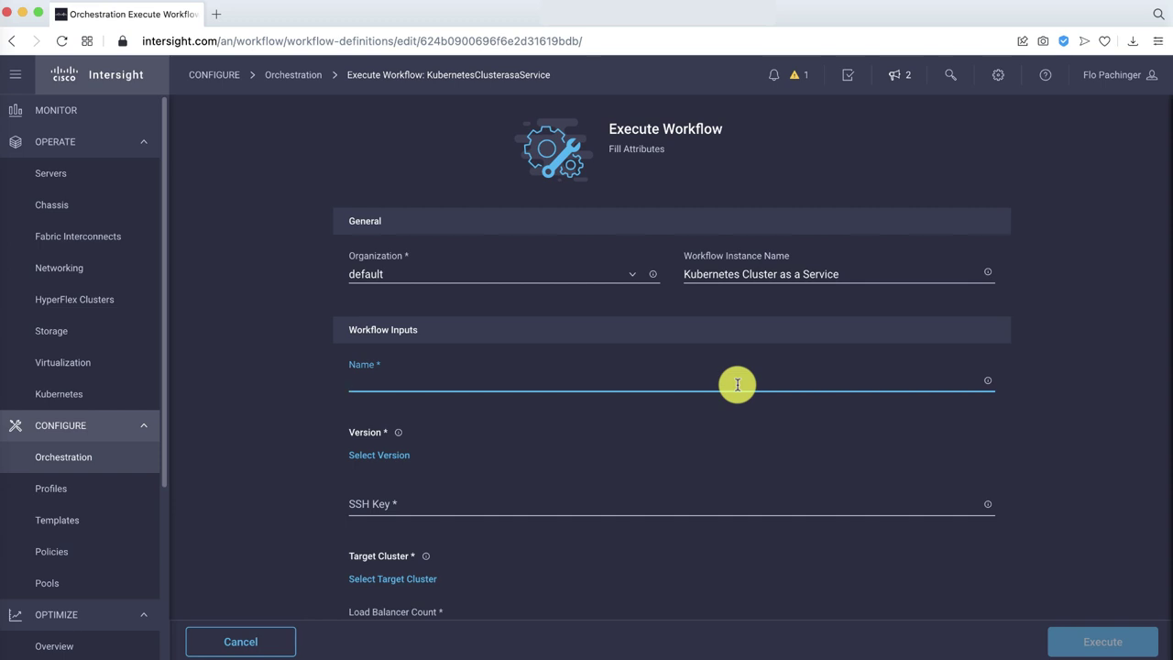
type("devnet")
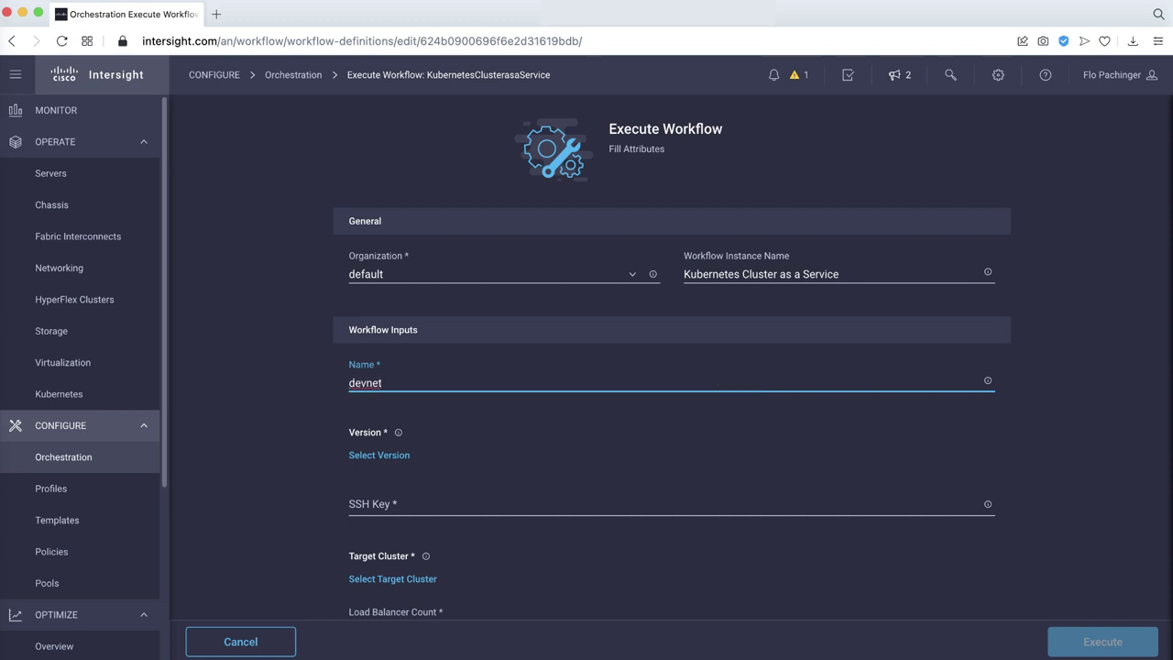
key("Tab")
key("Return")
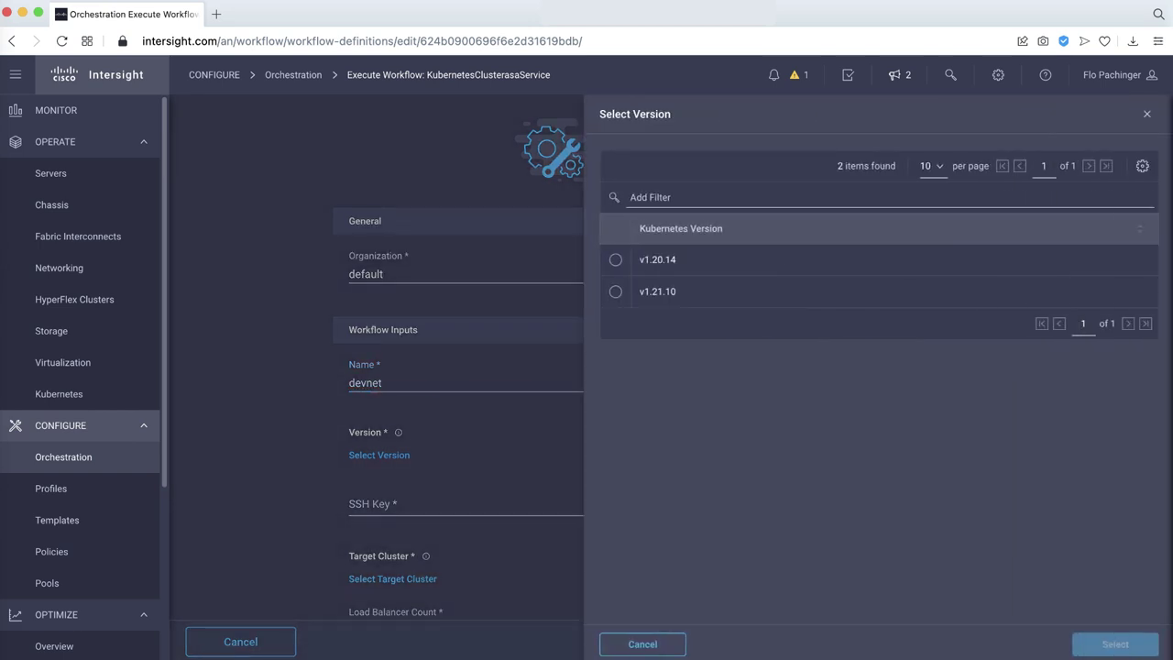
key("space")
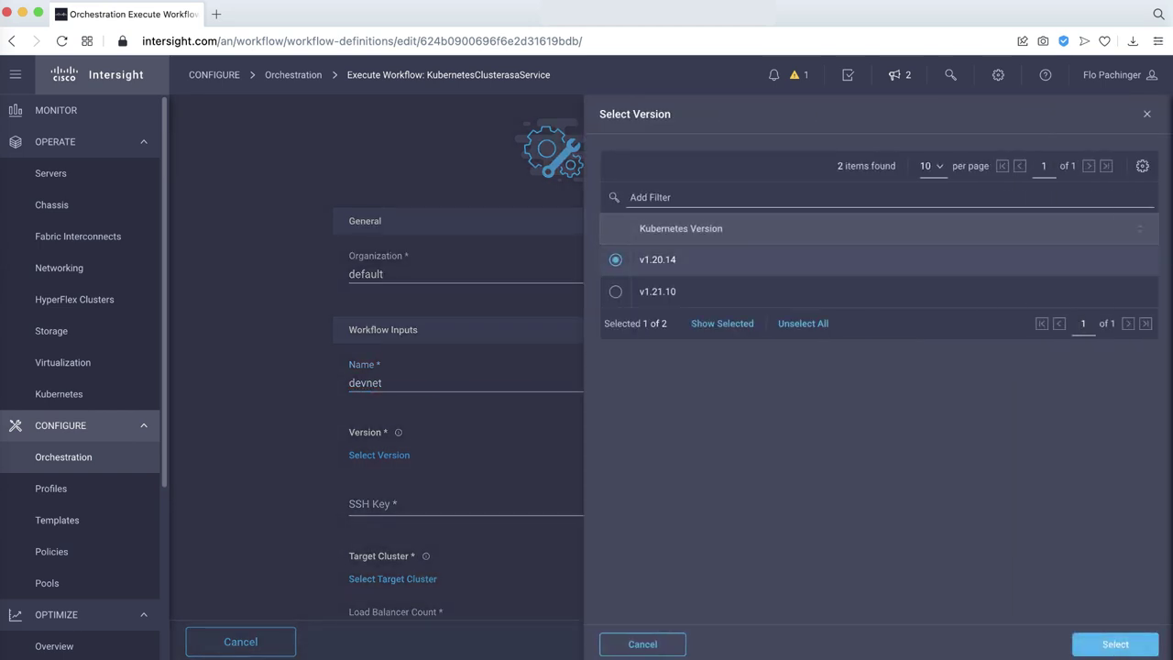
key("Return")
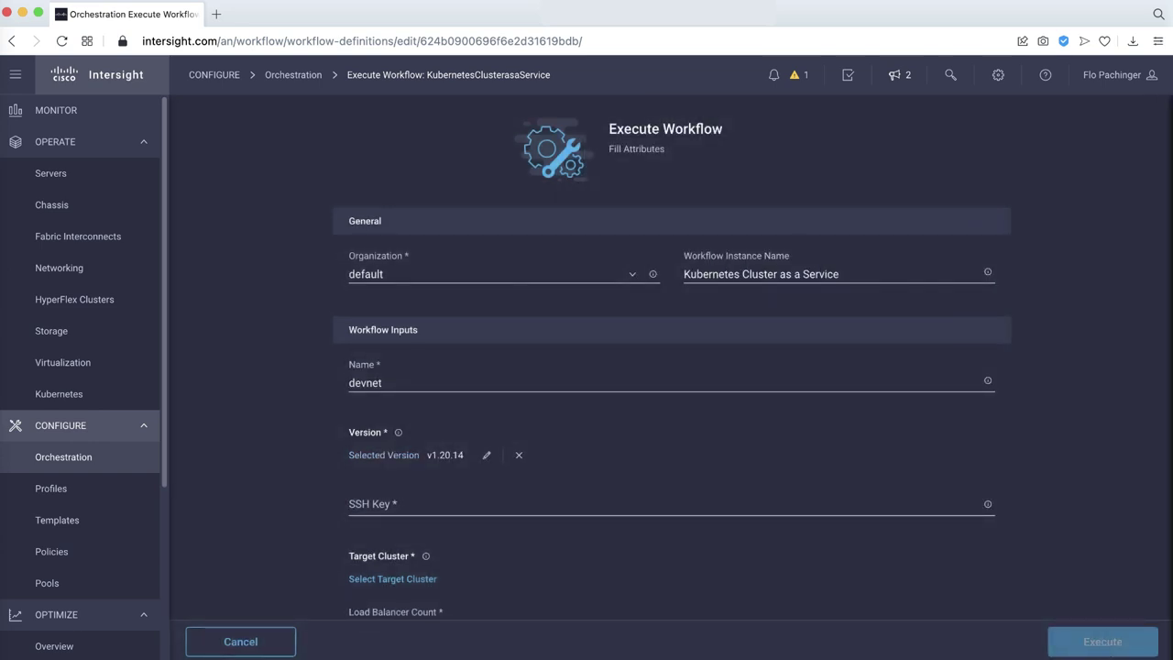
Paste the SSH key into the execution form's SSH Key field
key("Tab")
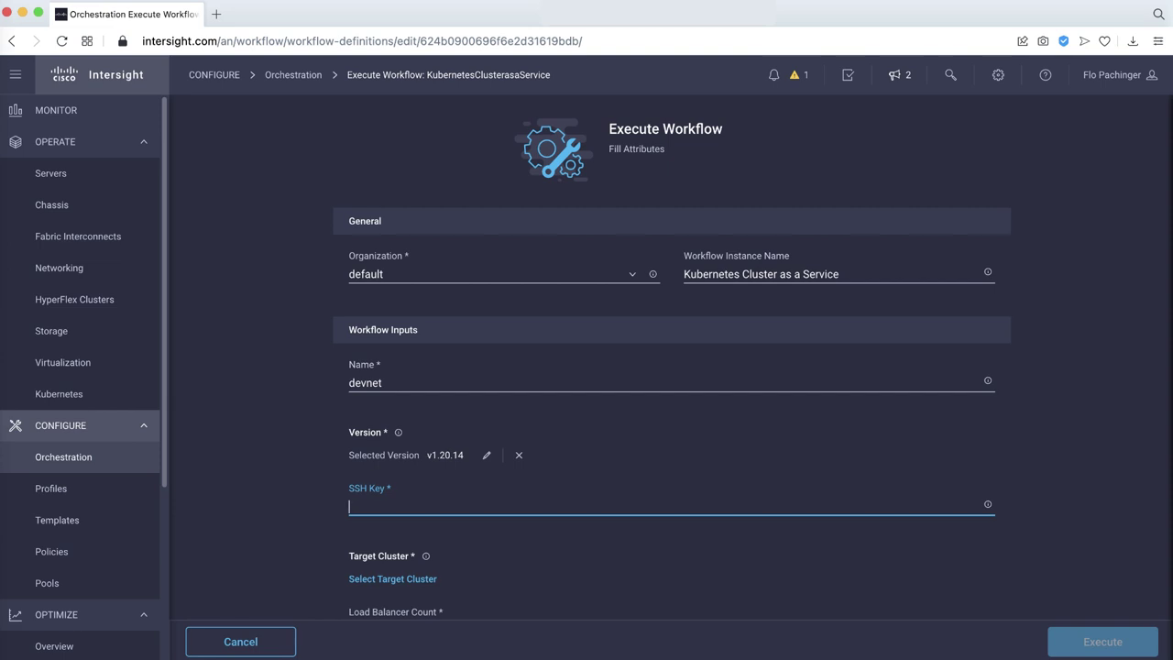
right_click(411, 505)
left_click(411, 506)
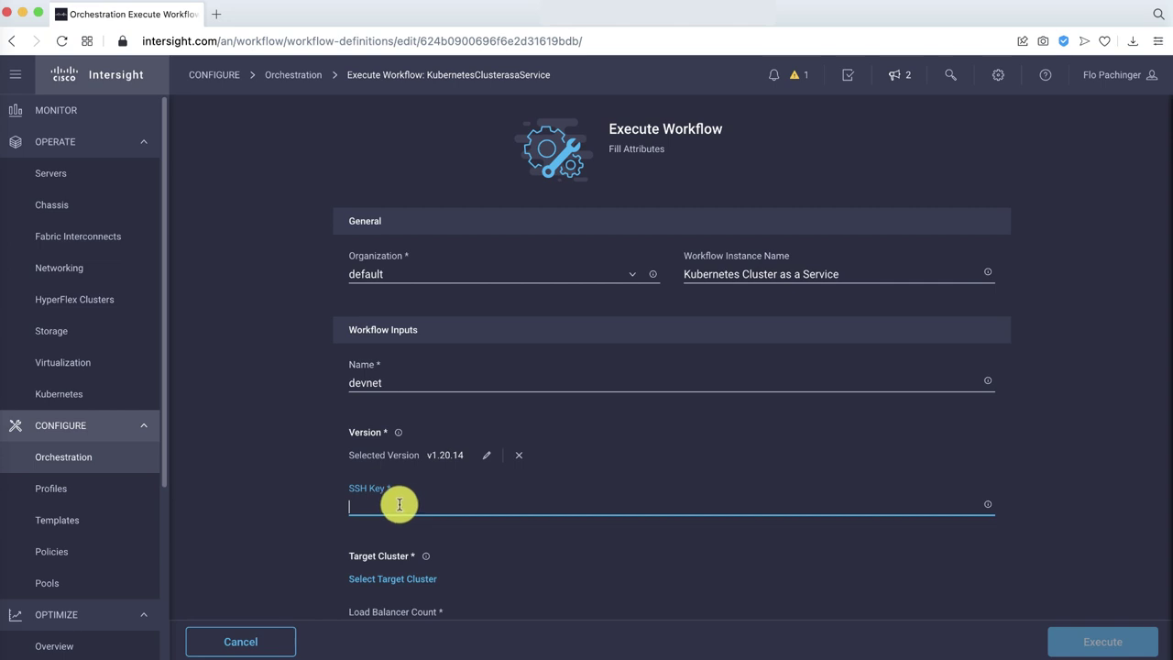
right_click(381, 507)
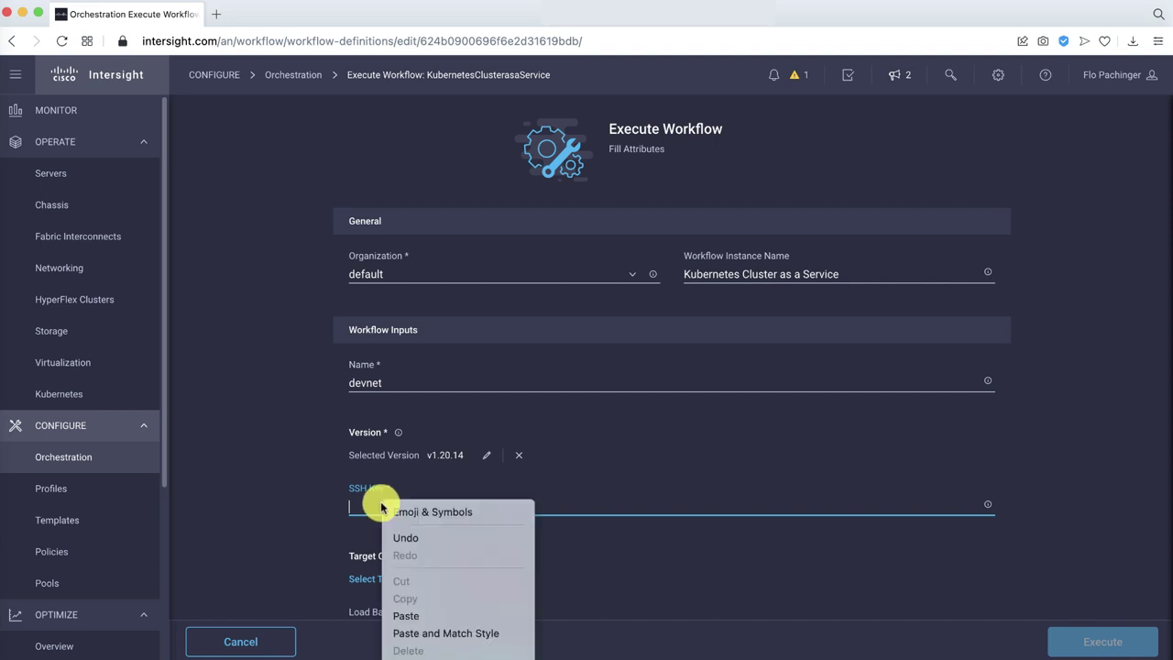
key("super+v")
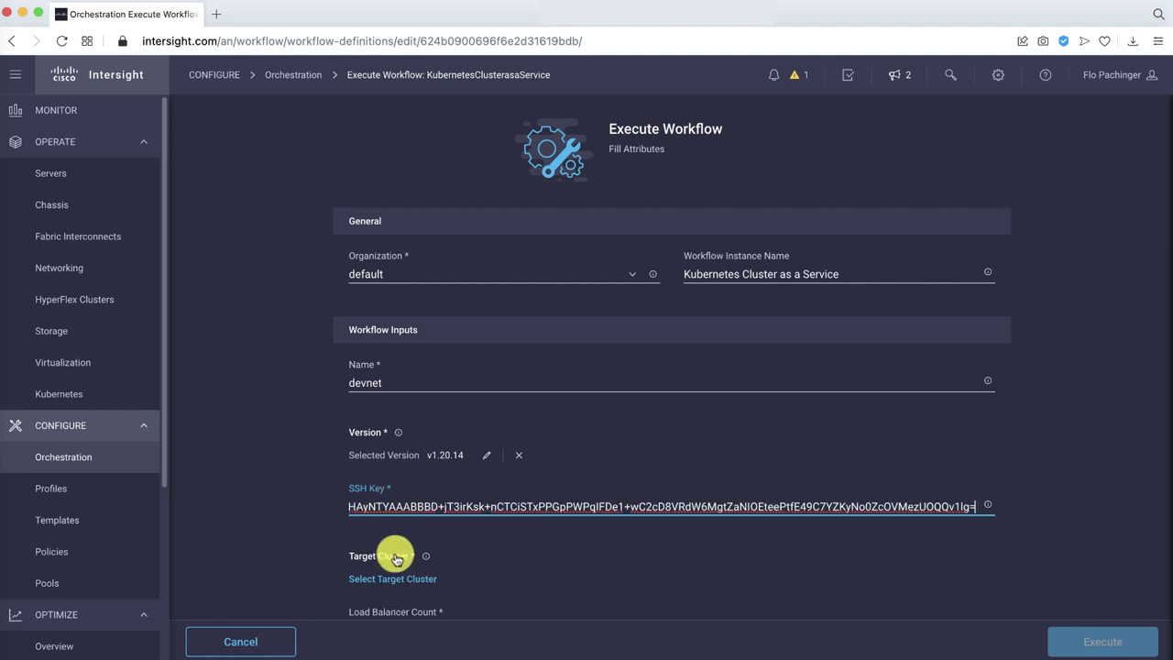
Set the run's target cluster to mlatest
left_click(414, 624)
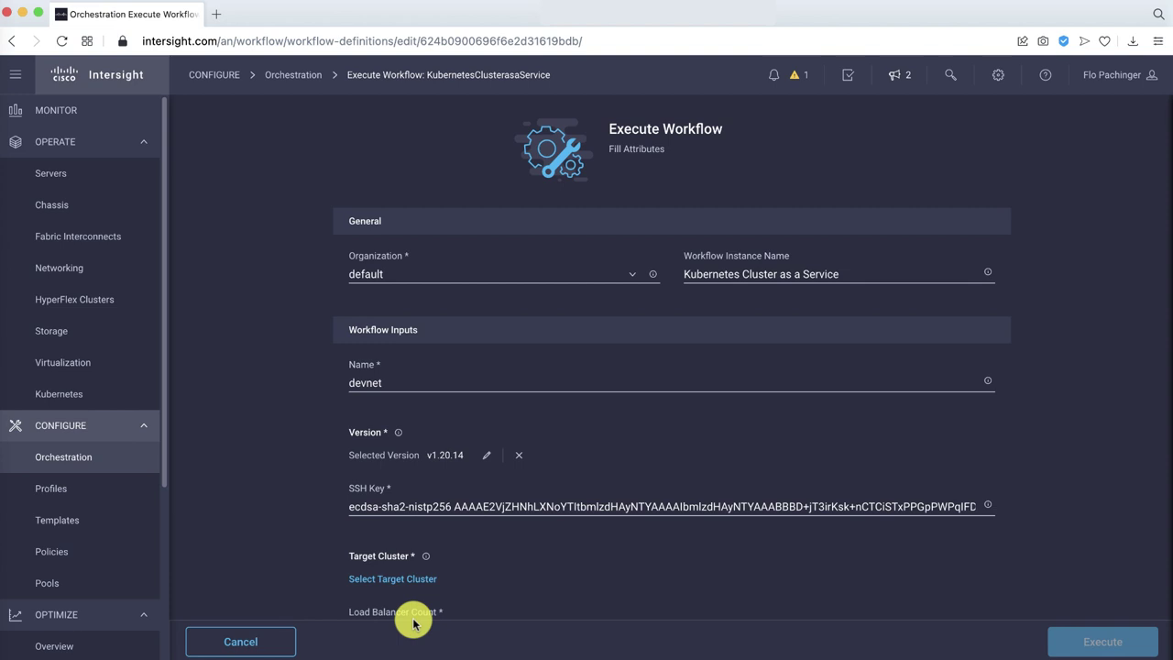
left_click(382, 579)
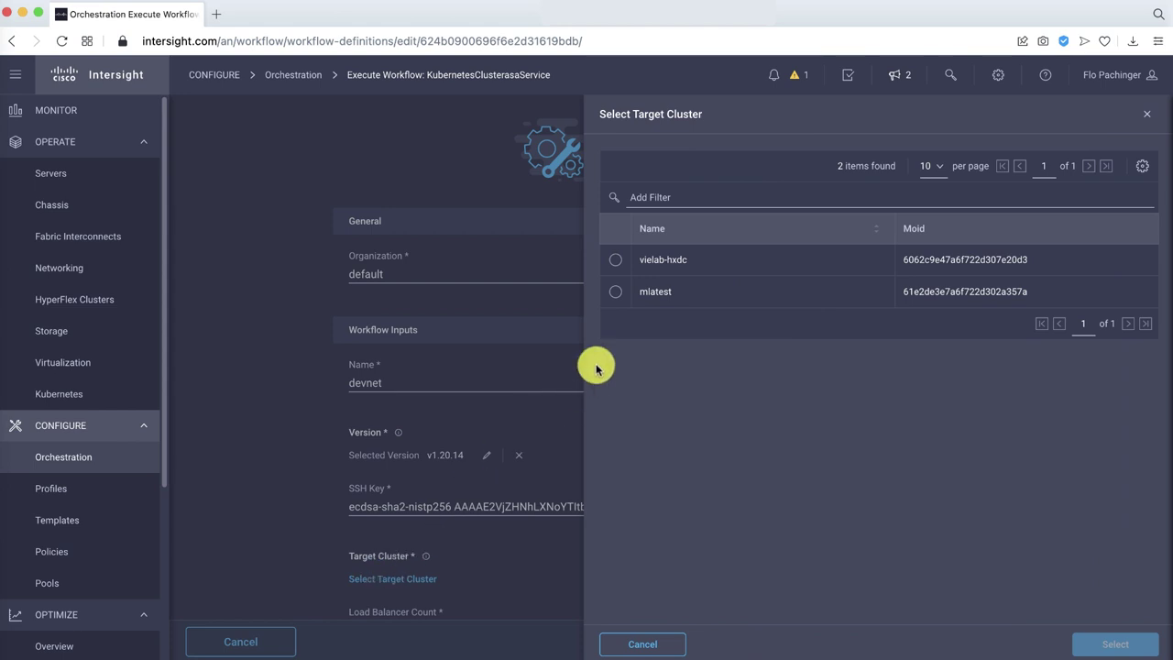
left_click(616, 293)
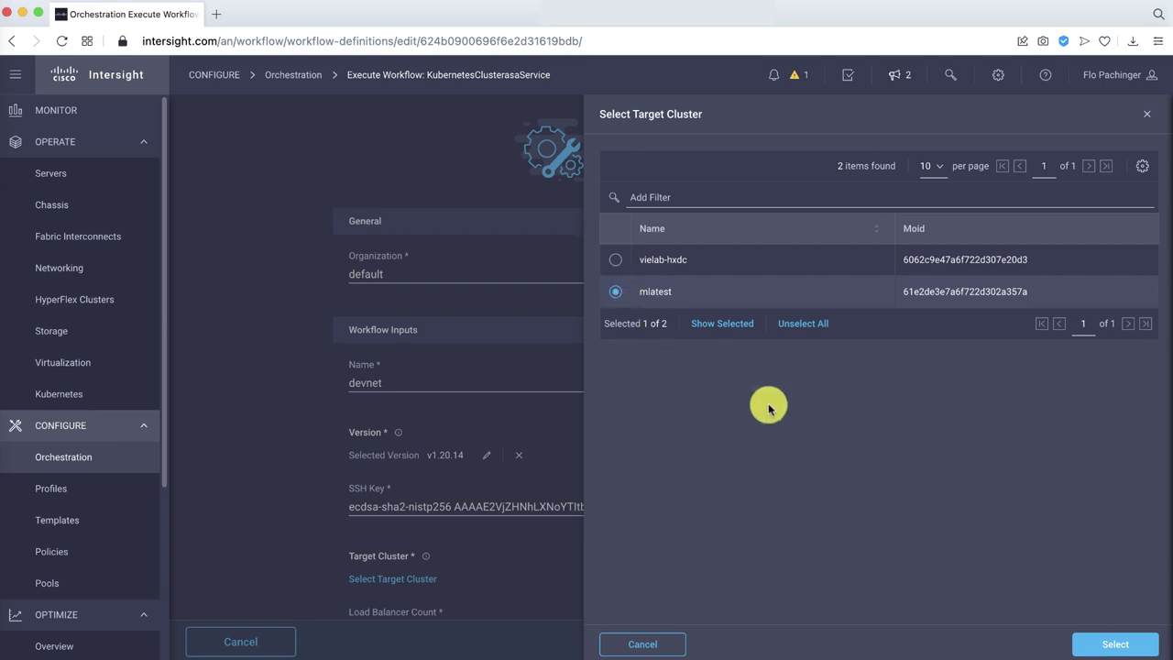
left_click(1092, 647)
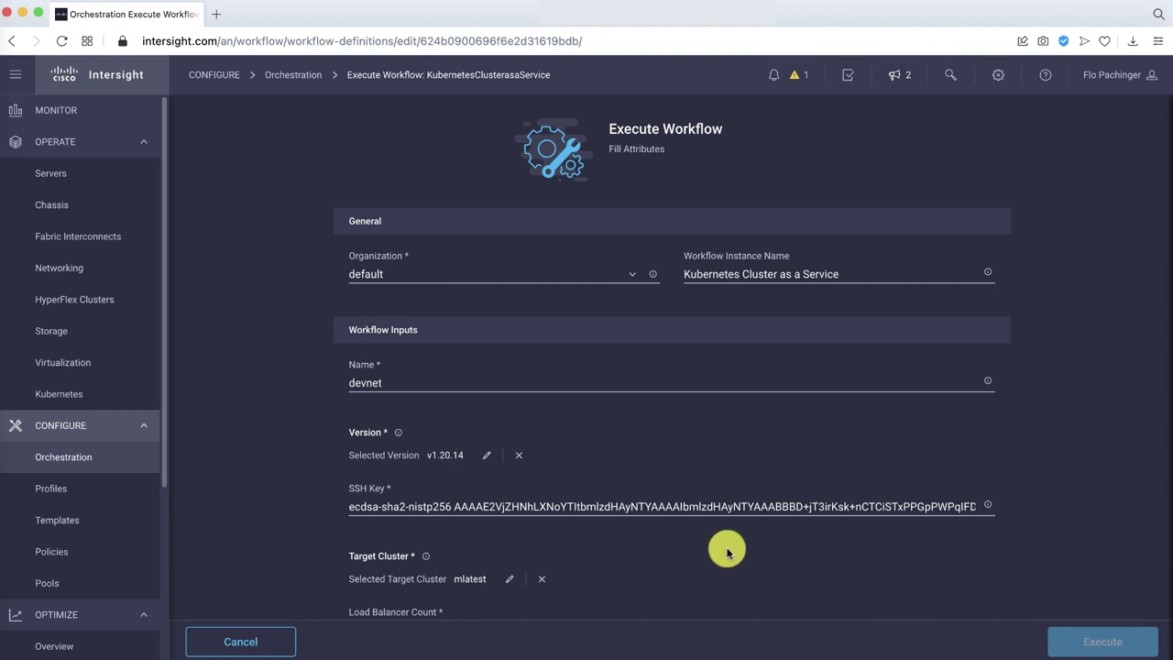
Set the run's instance type to vielab-l
scroll(726, 550, "down", 1)
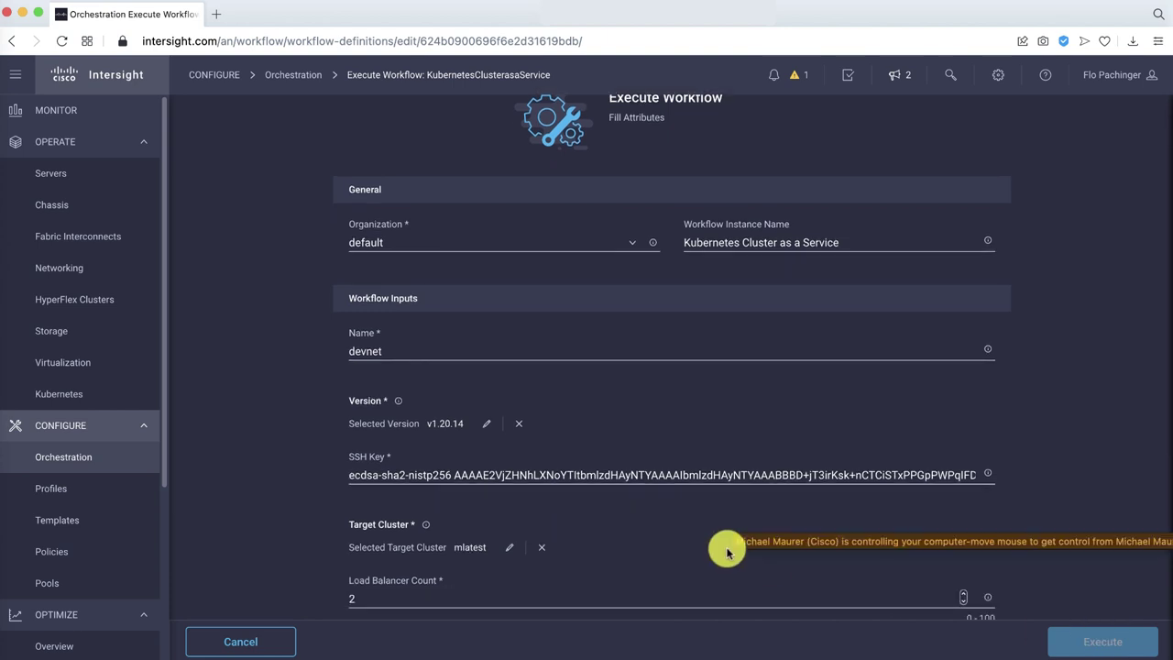
scroll(726, 552, "down", 5)
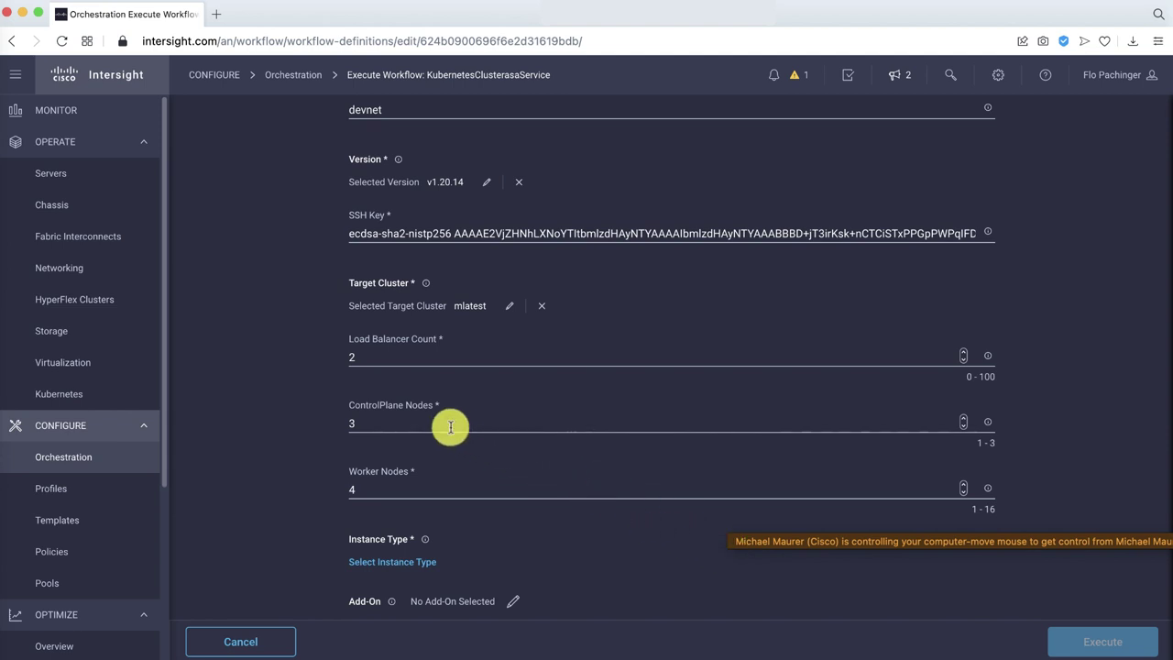
left_click(395, 562)
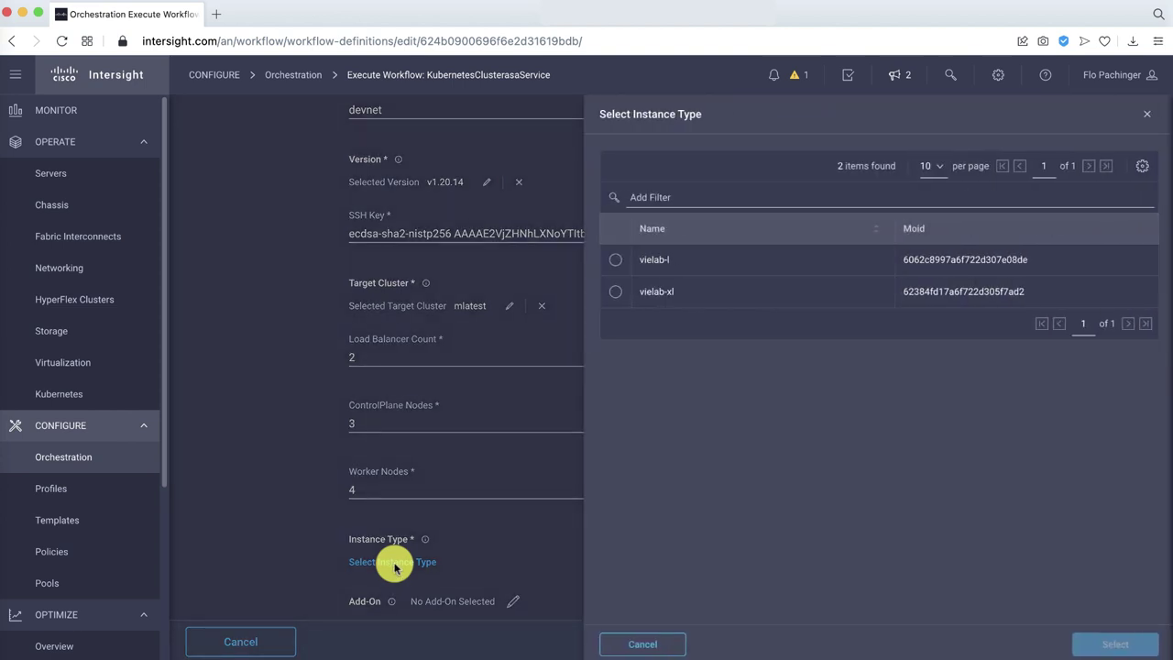
left_click(614, 264)
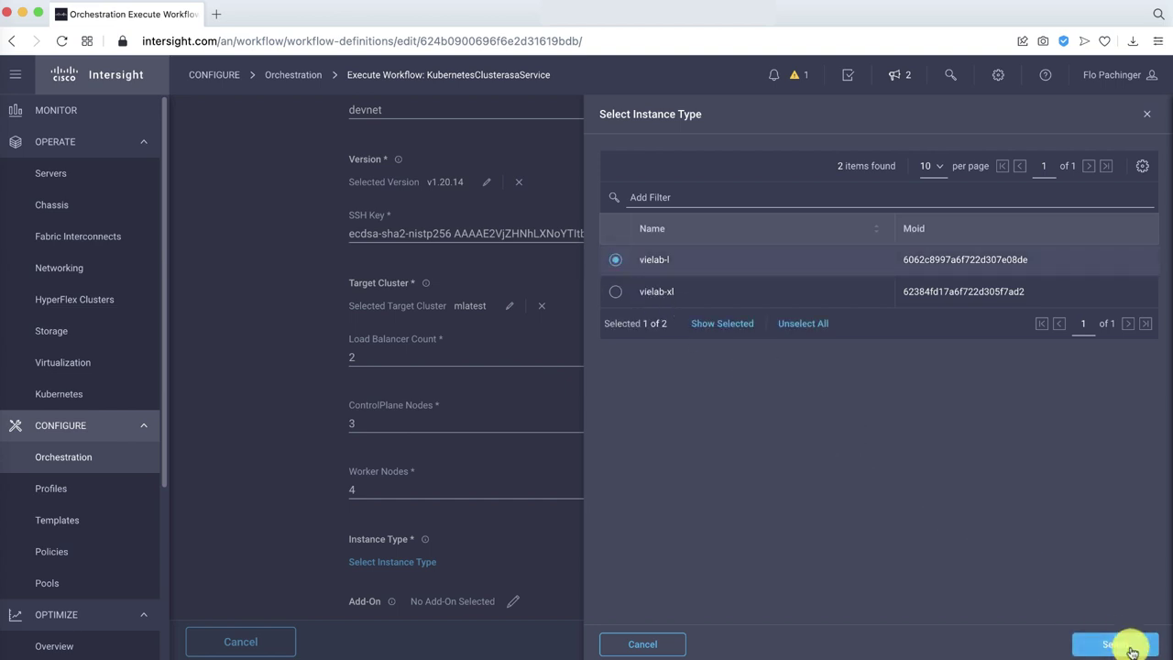
left_click(1129, 646)
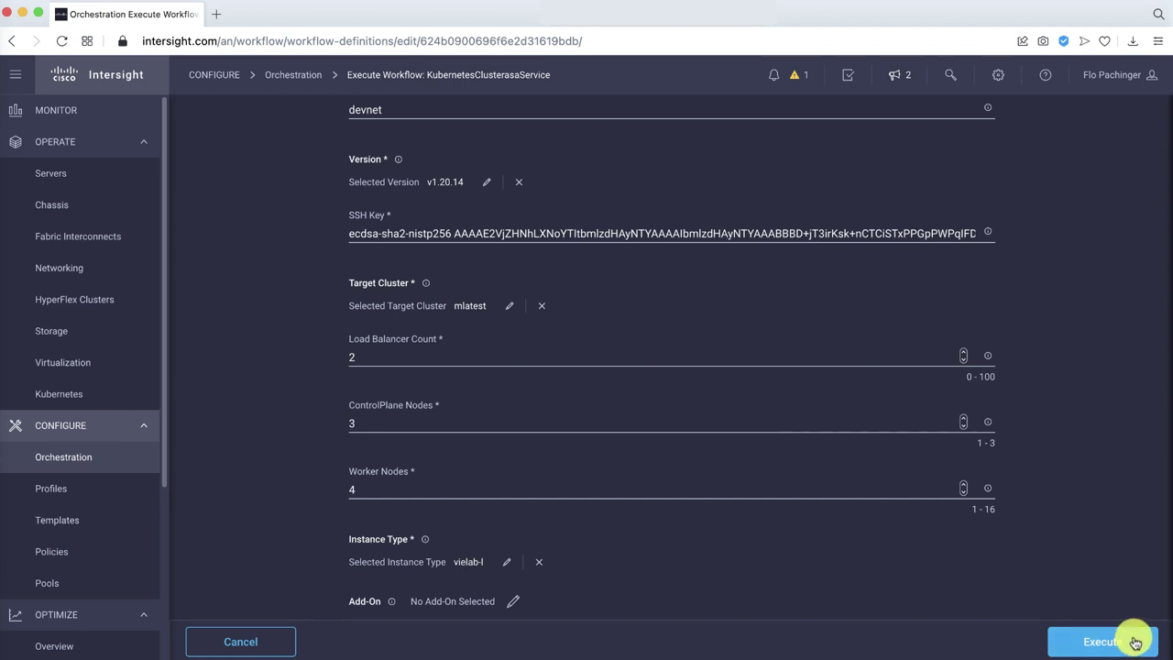
Execute the devnet run and confirm every task succeeded in its History
left_click(1067, 645)
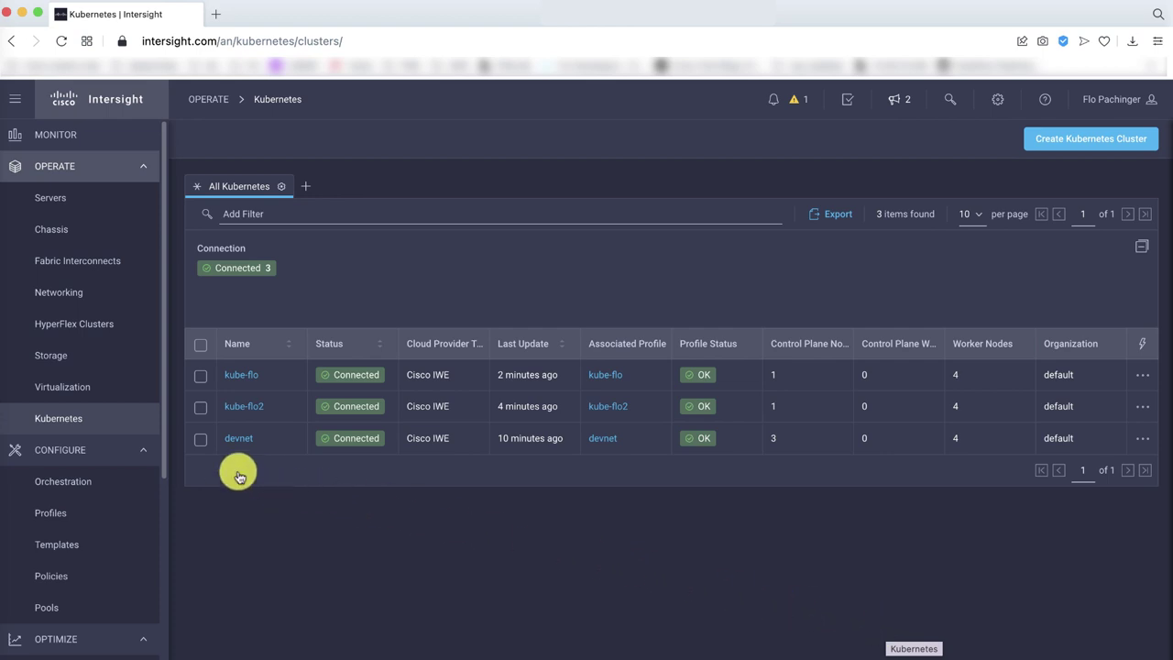
Open the devnet cluster's details from the Kubernetes list
left_click(235, 444)
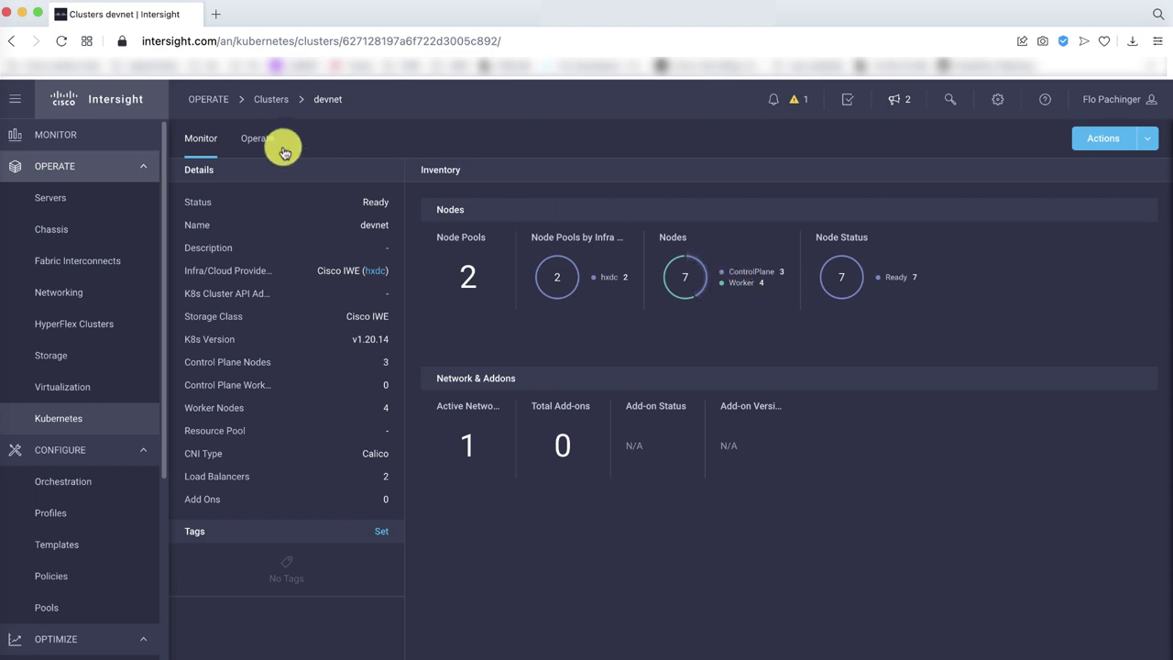
Check that all seven devnet nodes are Ready, then go to Admin > Targets
left_click(251, 144)
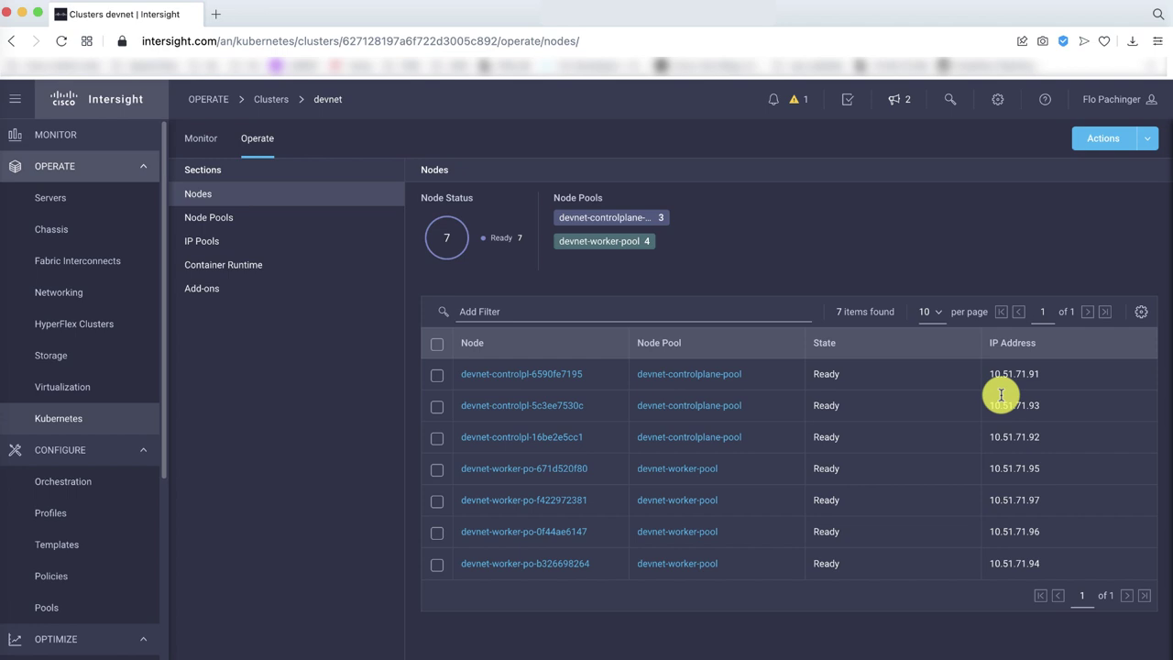
scroll(67, 590, "down", 3)
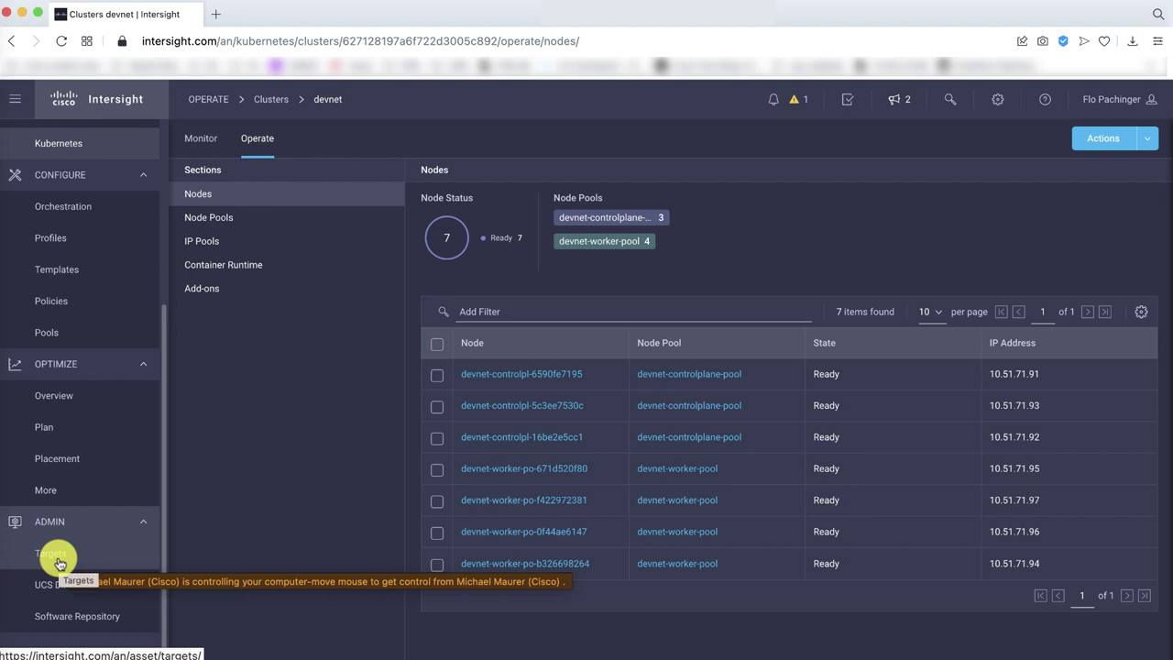
left_click(59, 563)
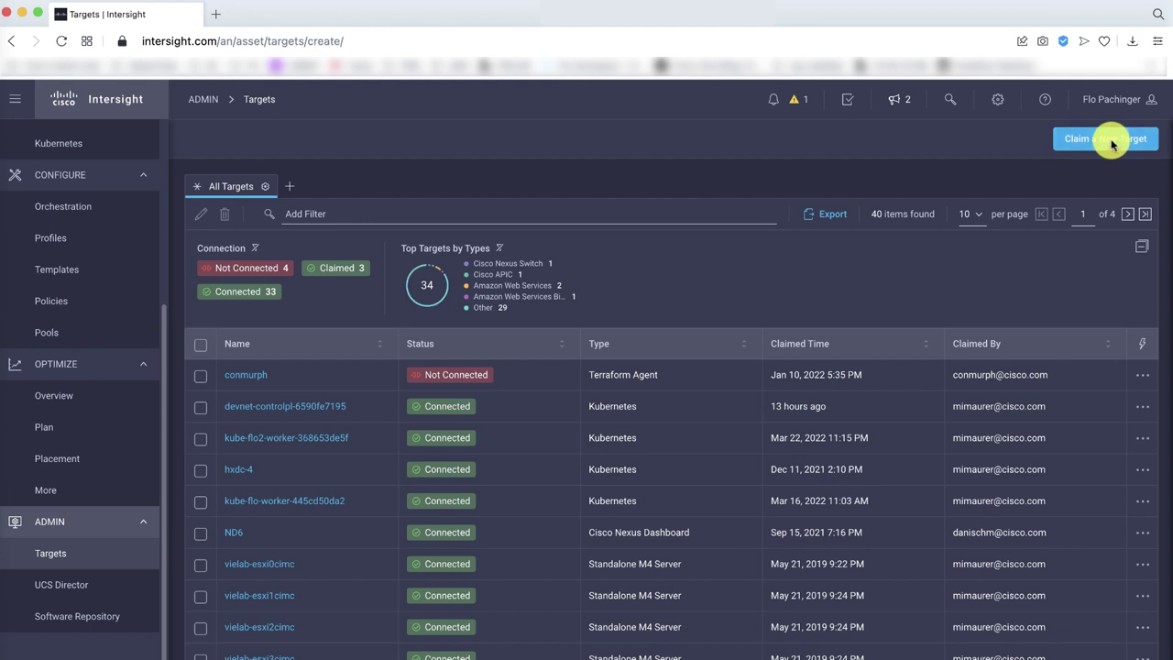
Choose the SSH Endpoint type under Orchestrator targets for a new claim
left_click(1112, 143)
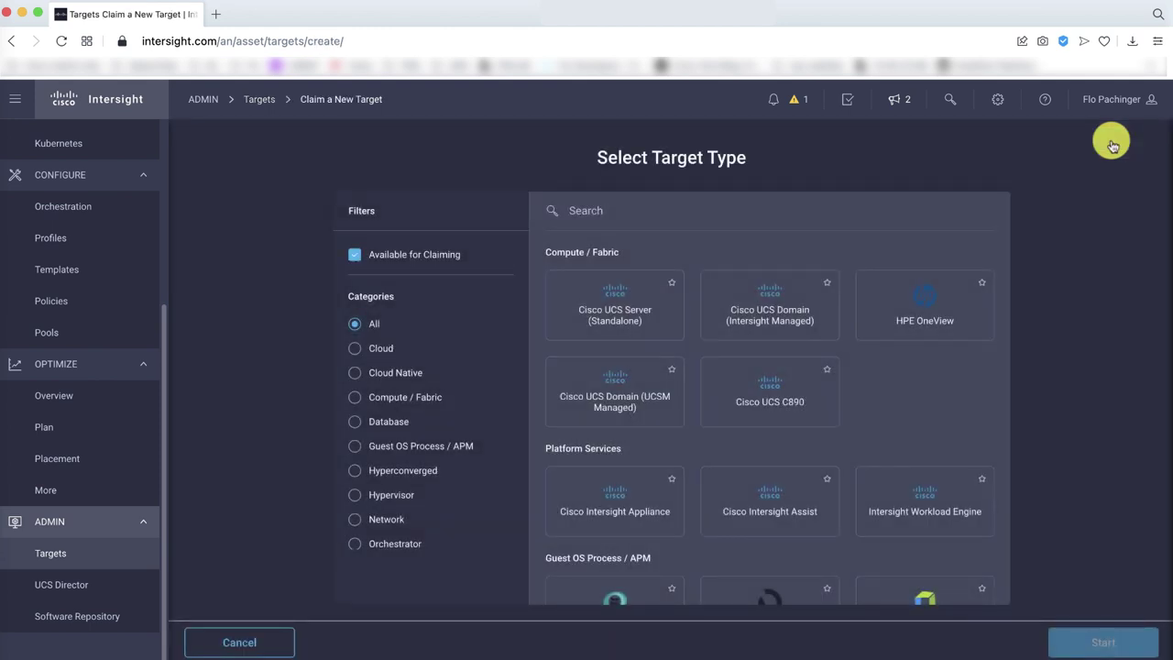
left_click(356, 546)
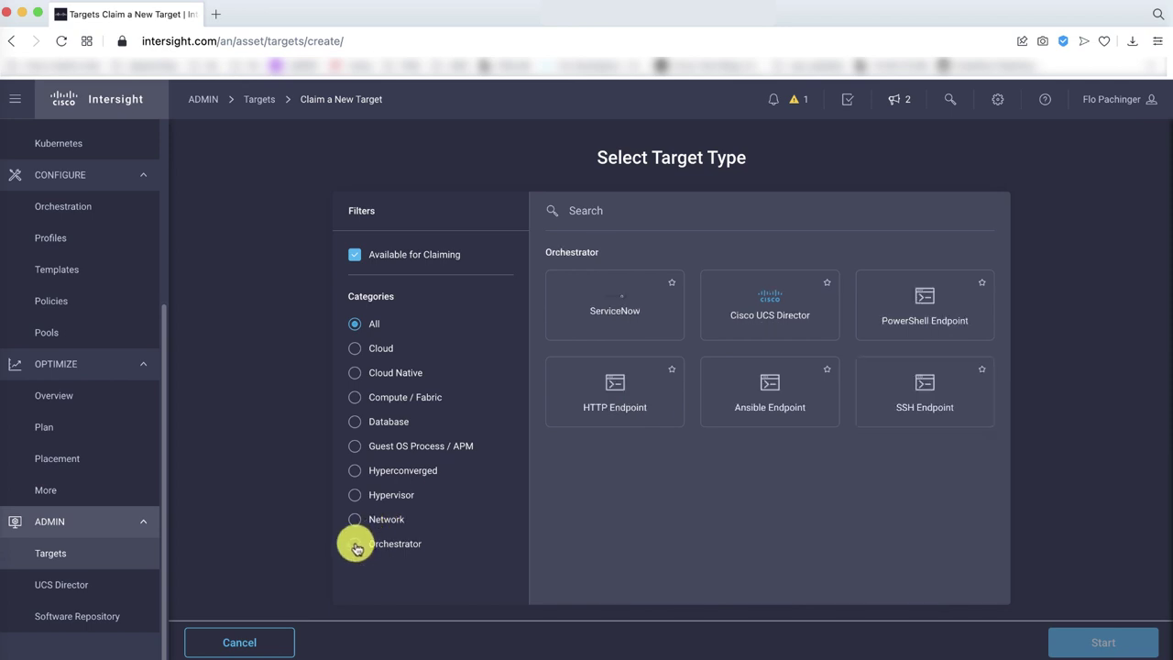
left_click(917, 410)
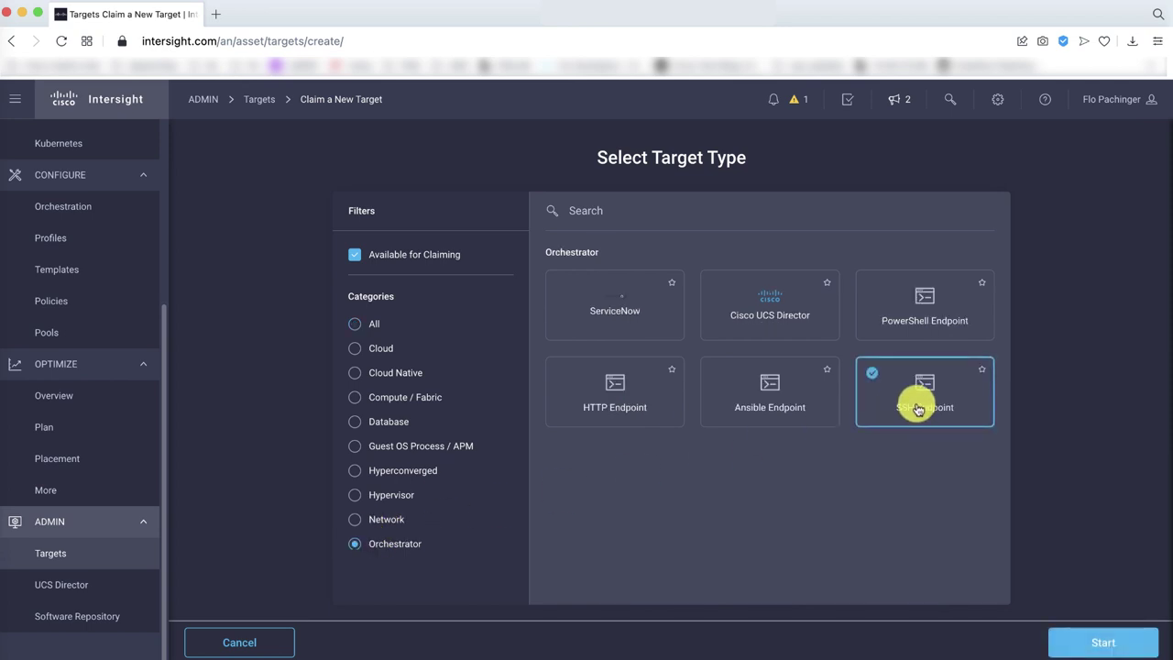
left_click(1125, 641)
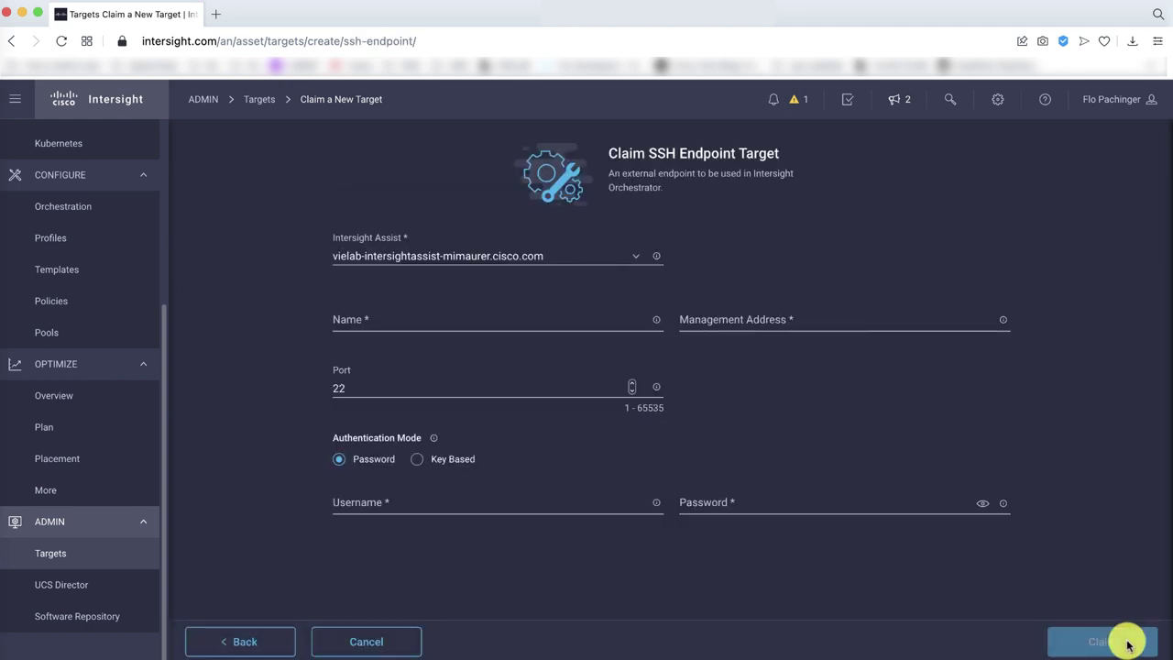
Name the target devnet with management address 10.51.71.91
left_click(411, 318)
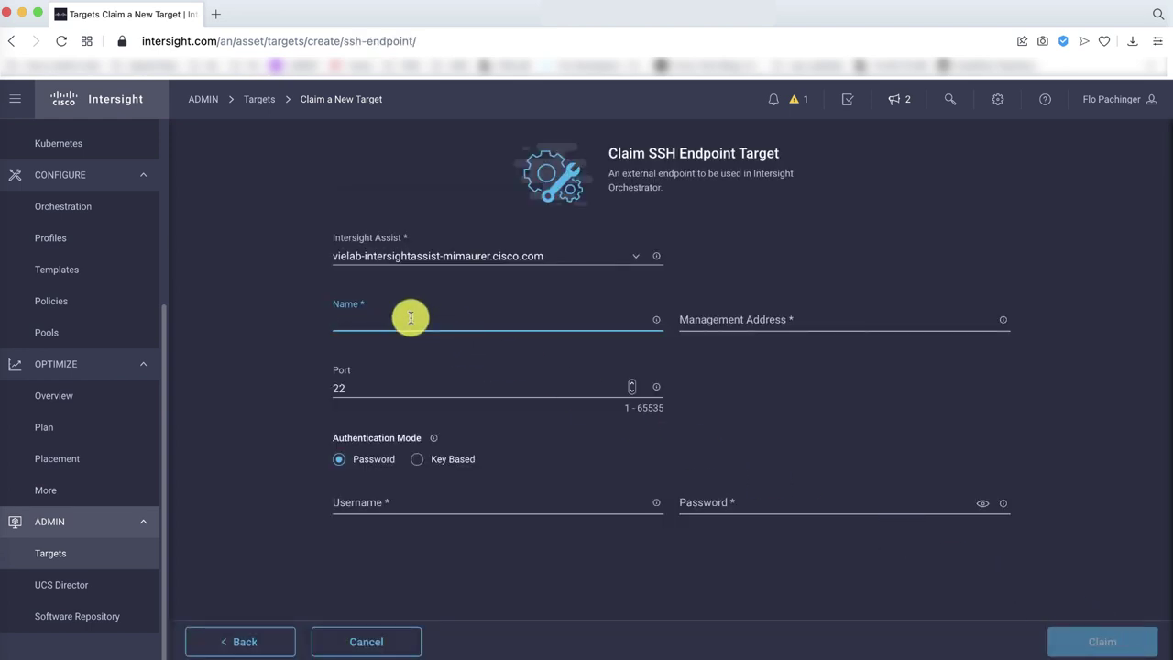
type("devnet")
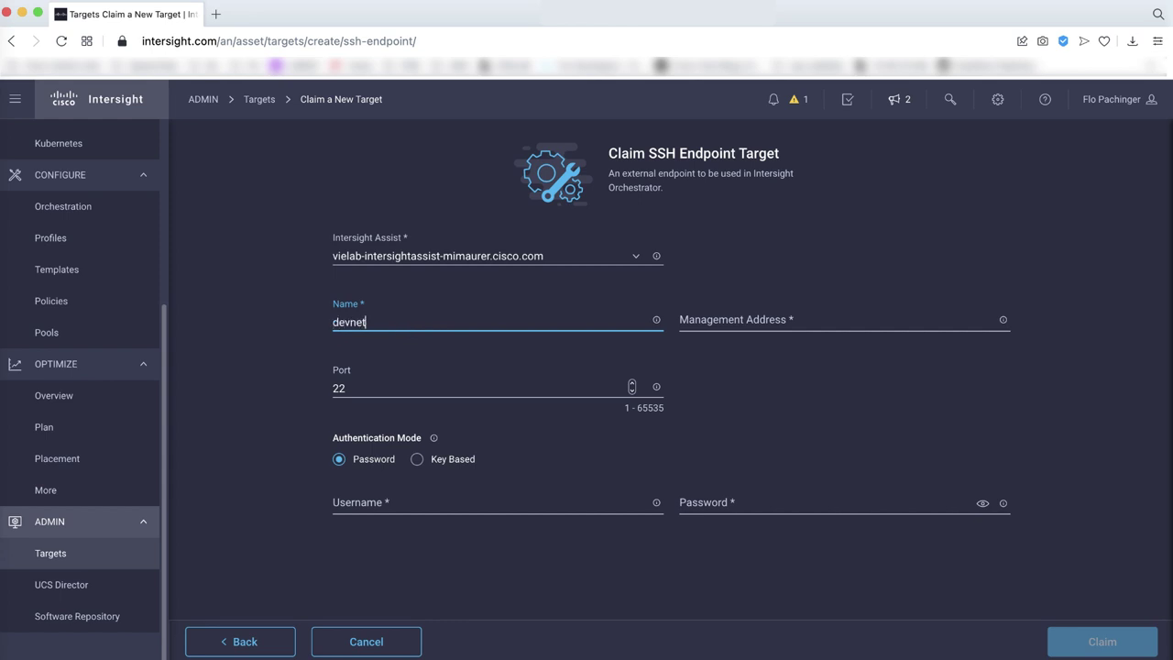
key("Tab")
type("10.51.71")
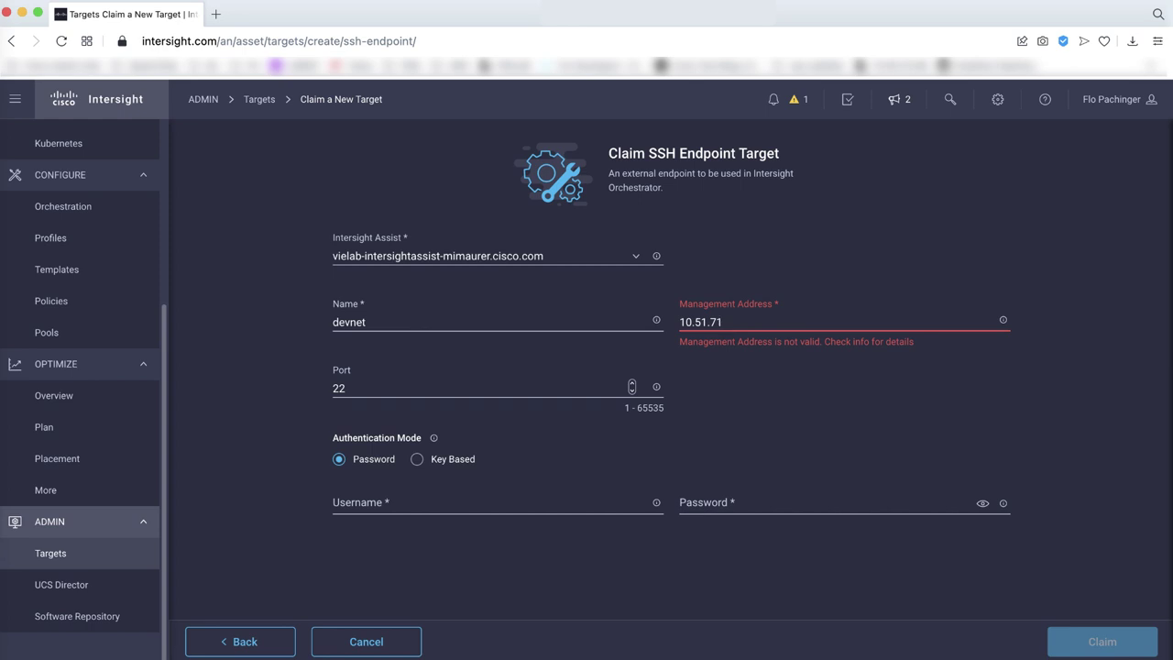
type(".91")
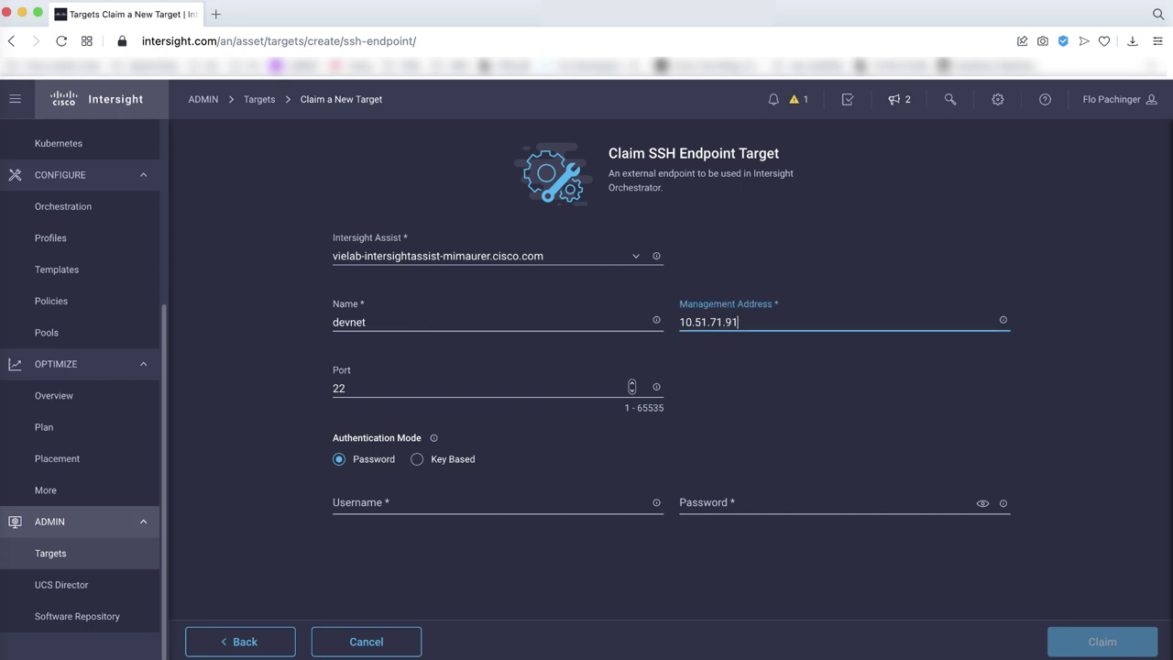
key("Tab")
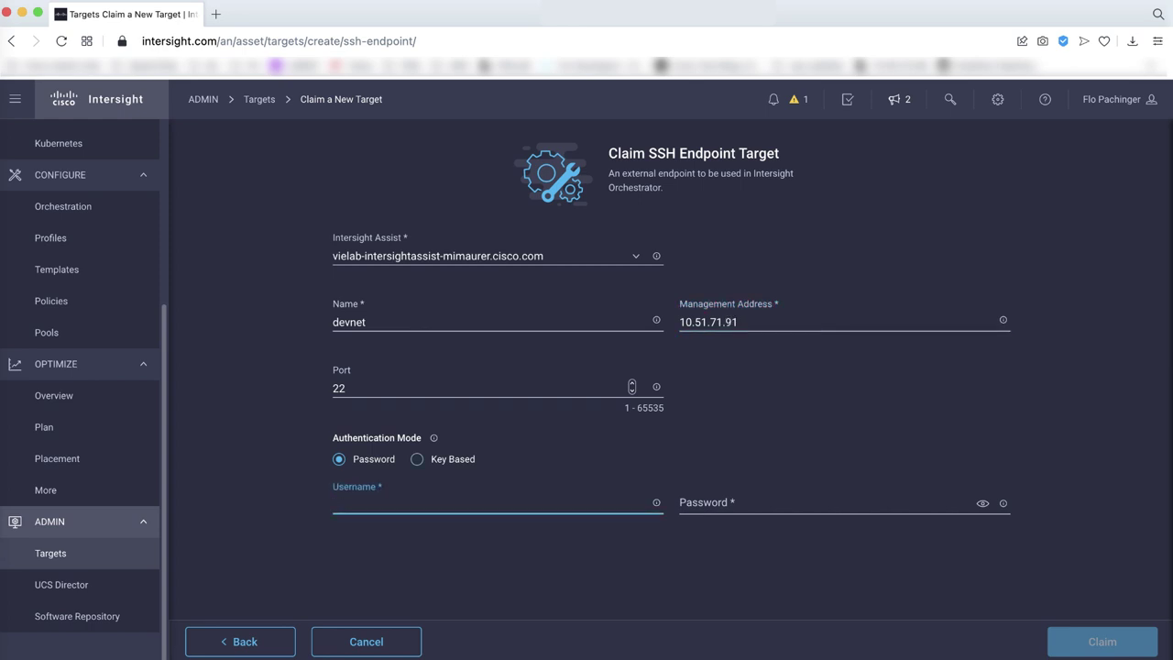
Use key-based login as iksadmin with the pasted private key and claim the target
key("shift+Tab")
key("Right")
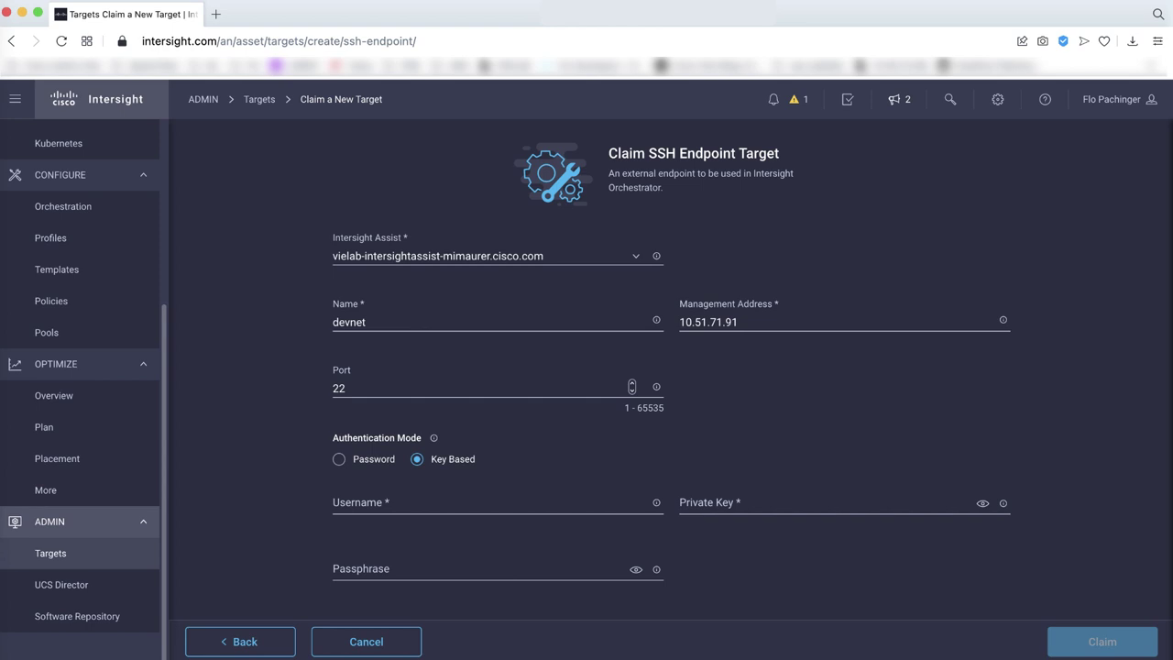
key("Tab")
type("iksadmin")
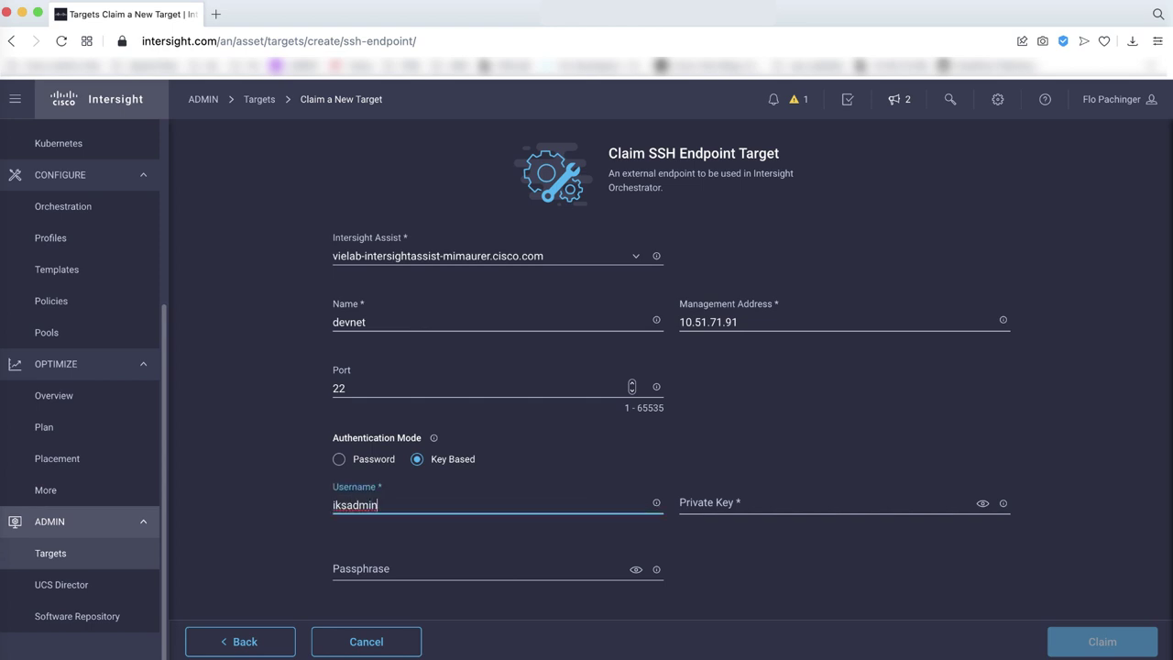
key("Tab")
right_click(717, 506)
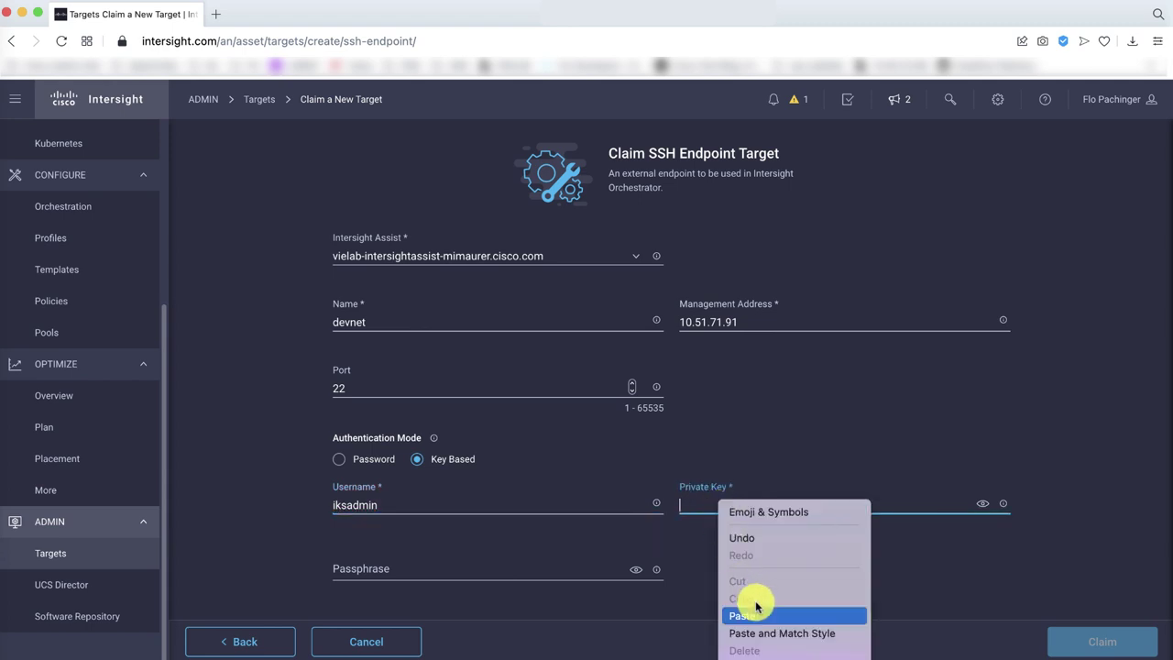
left_click(753, 631)
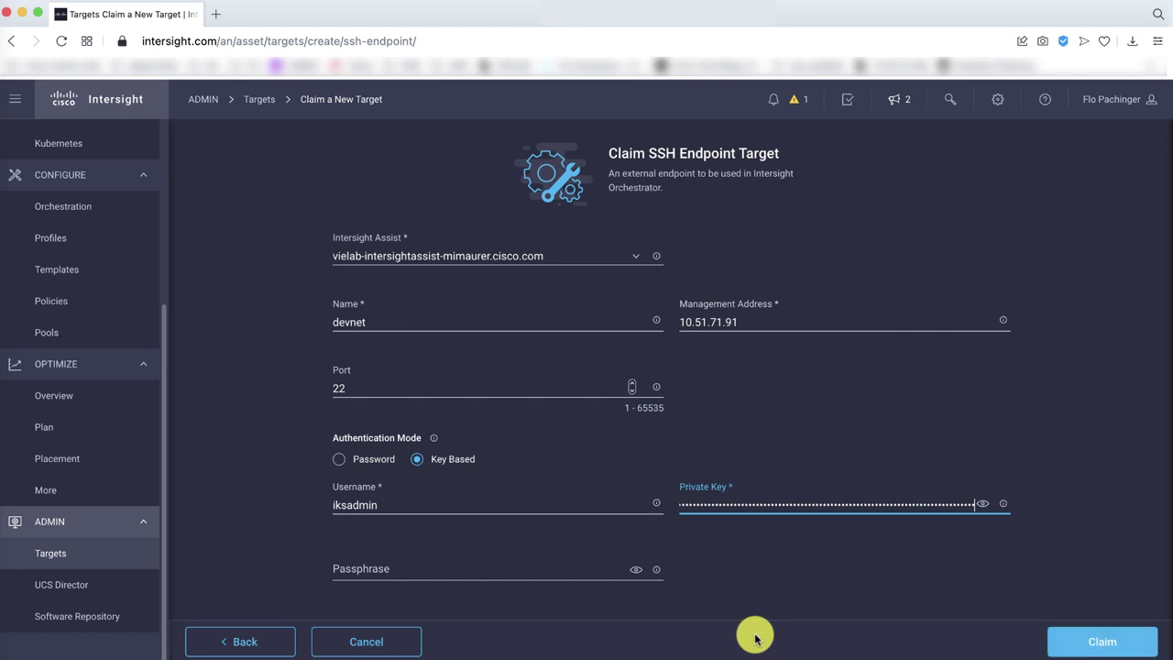
left_click(1082, 649)
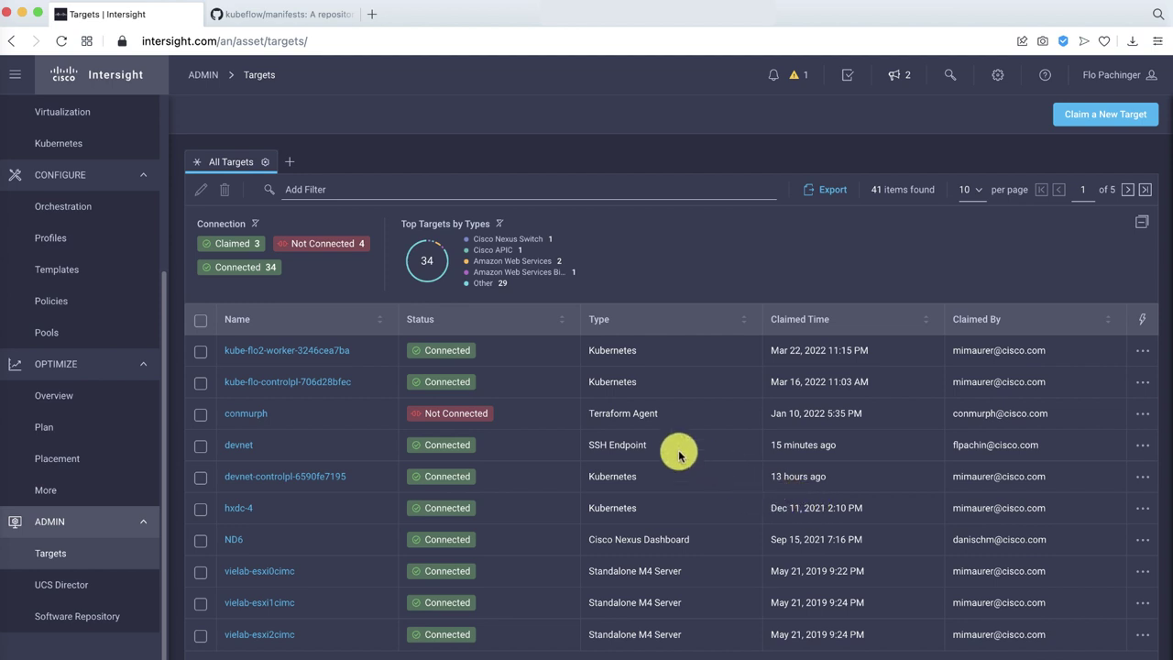
Confirm devnet appears among targets, then return to the Orchestration workflows list
left_click(80, 213)
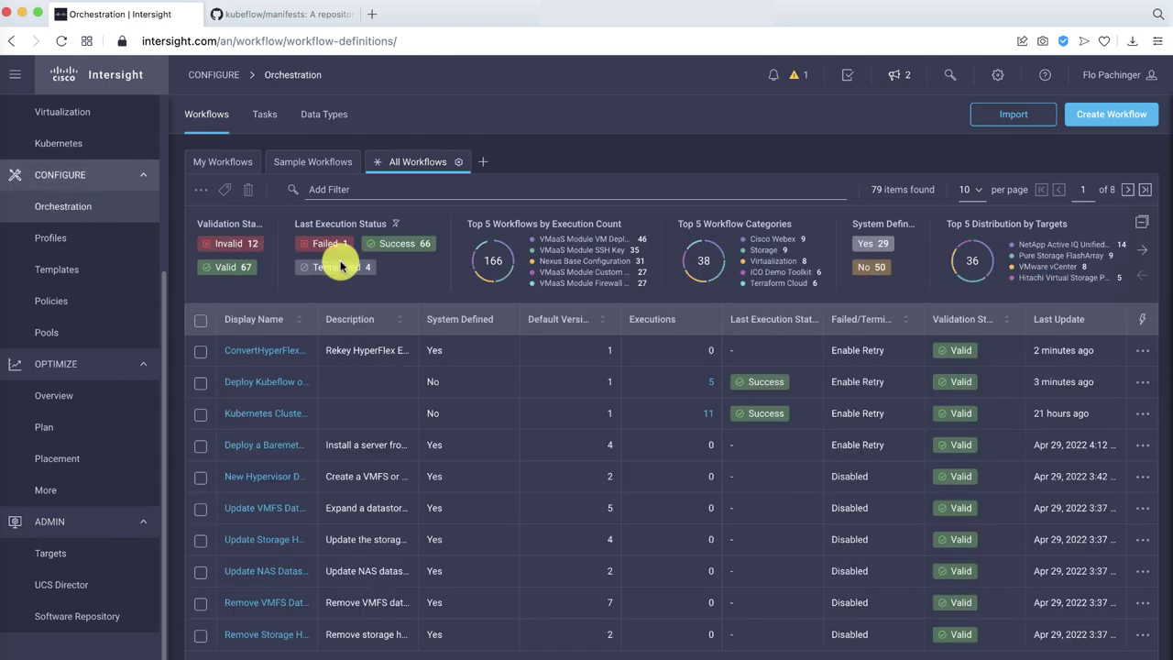
Open the Deploy Kubeflow on IKS workflow from the All Workflows table in the Designer
left_click(278, 383)
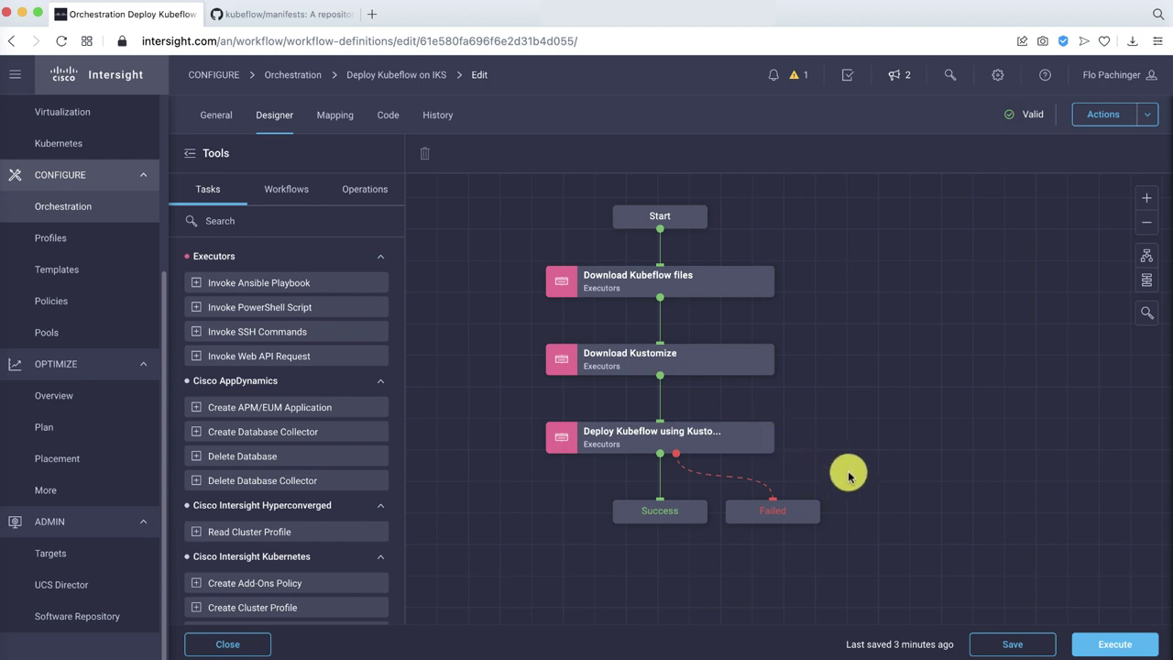
Choose the devnet IKS cluster as the target for the Kubeflow workflow run
left_click(1086, 645)
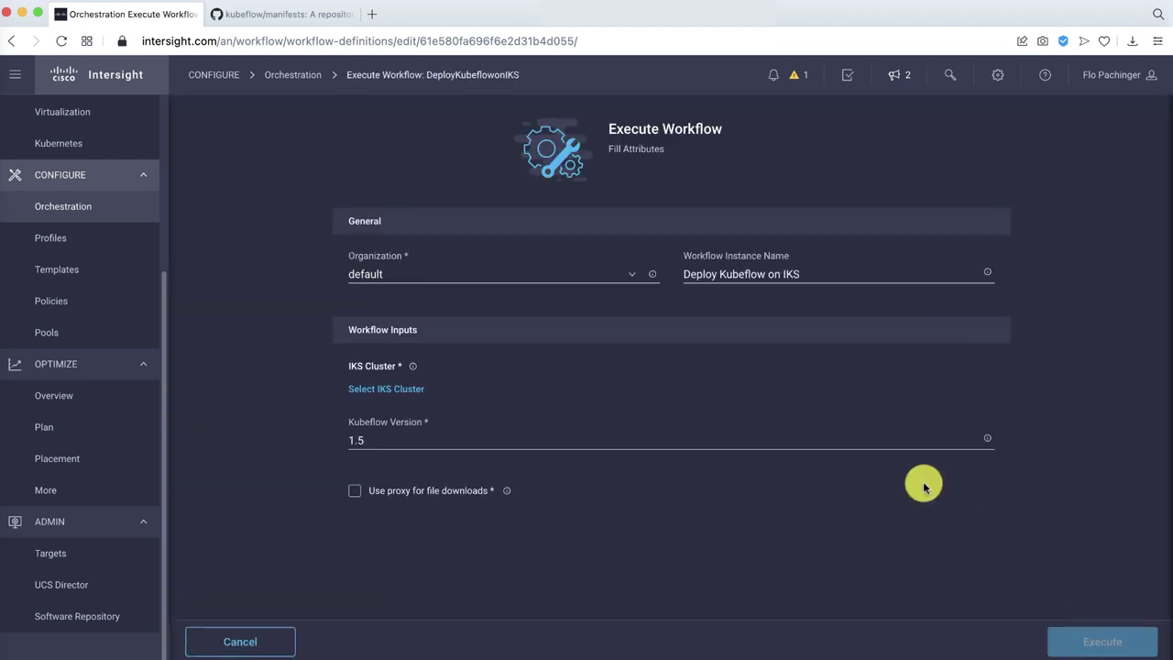
left_click(407, 392)
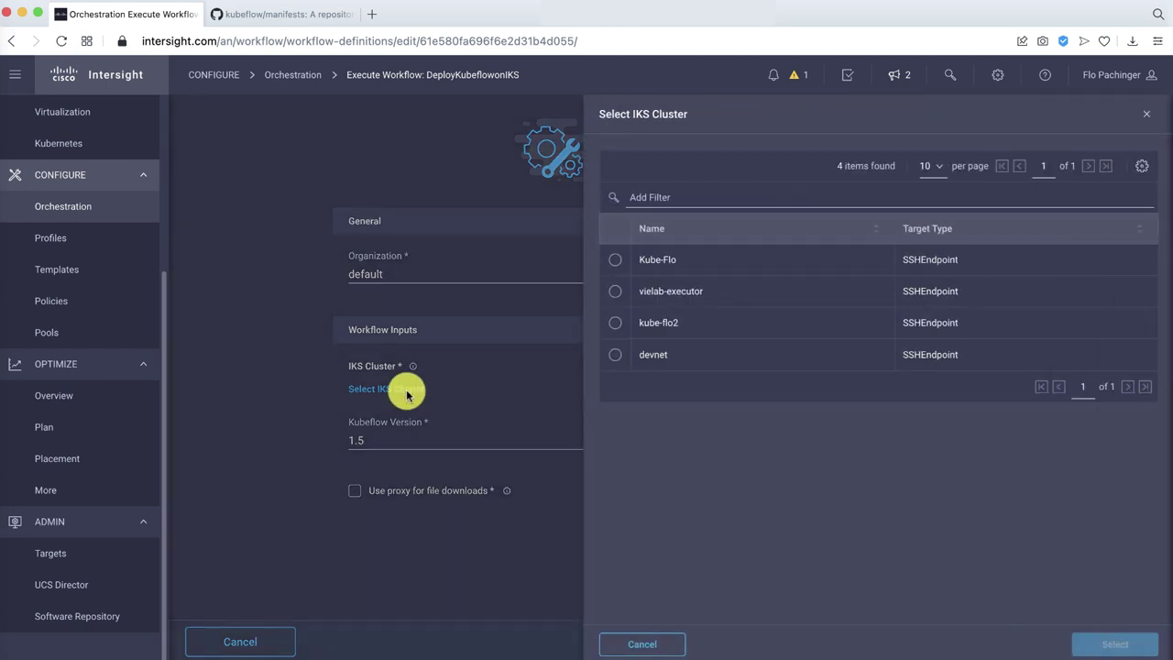
left_click(613, 357)
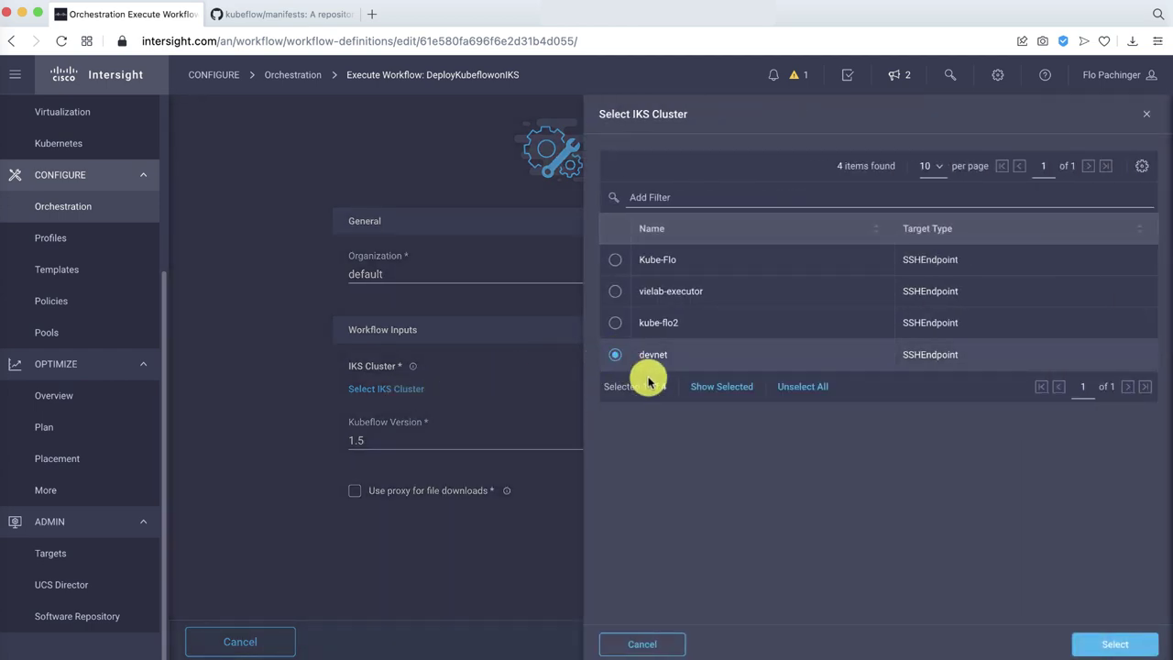
left_click(1081, 645)
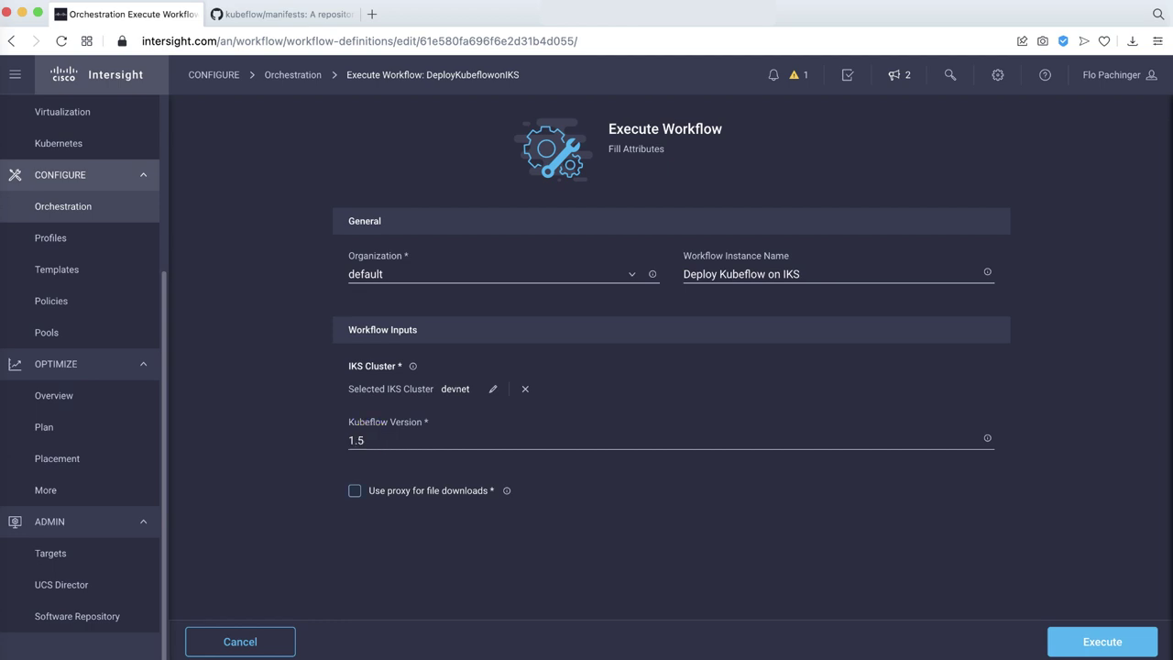
Enable the proxy for file downloads with the pasted proxy URL and execute the workflow
left_click(354, 490)
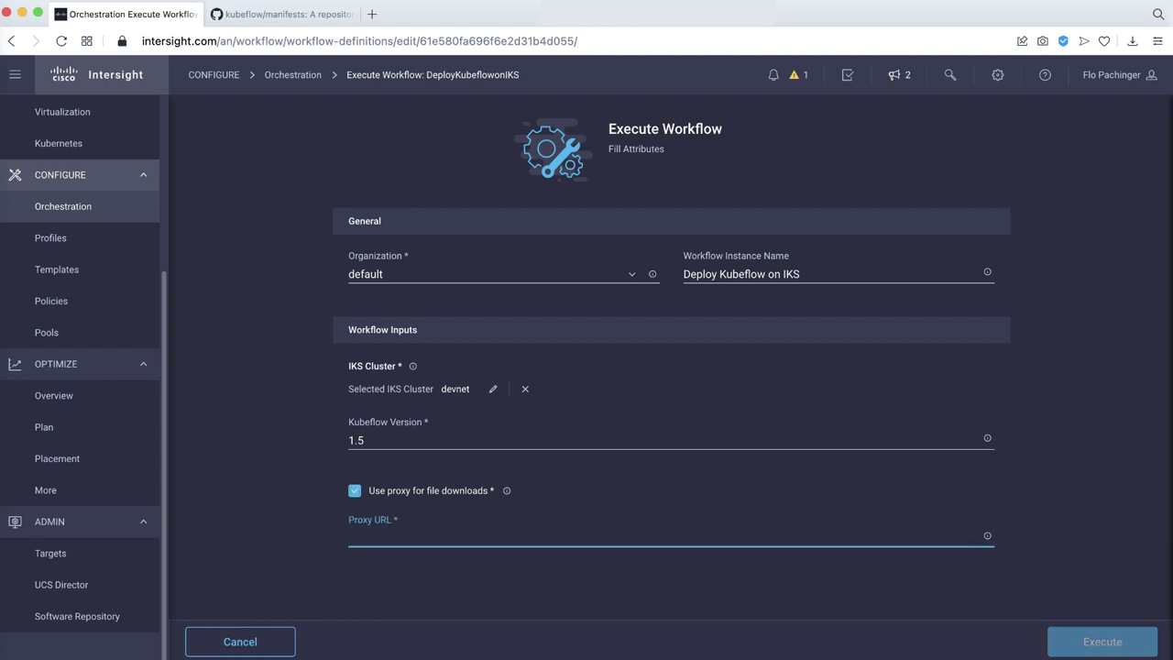
right_click(378, 537)
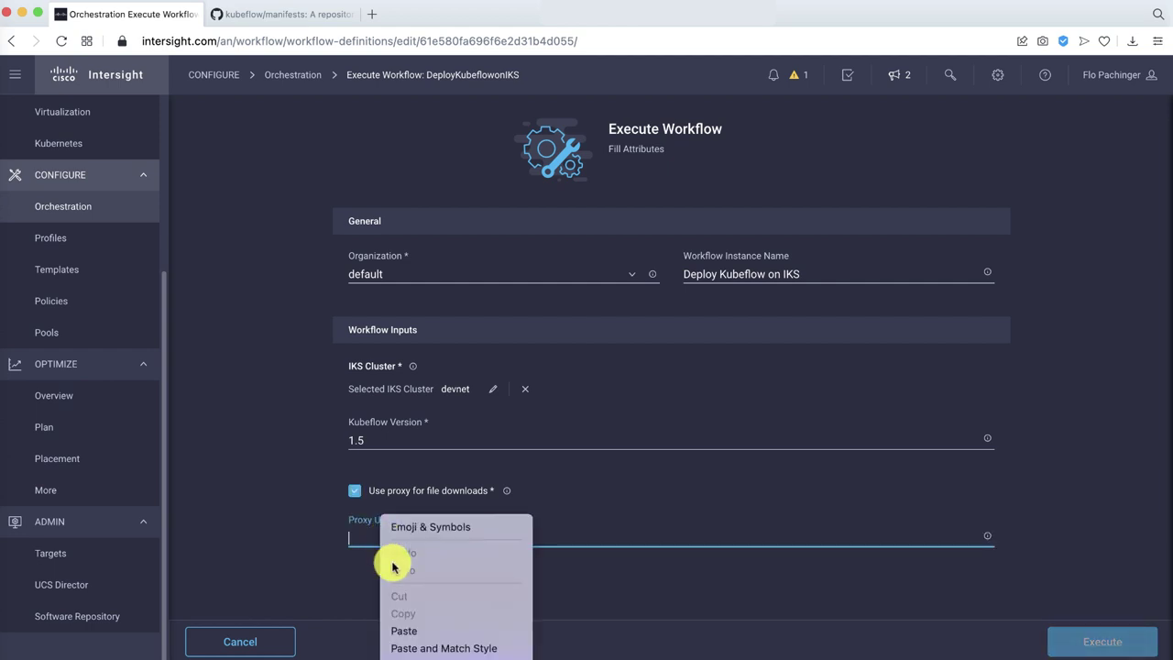
left_click(429, 648)
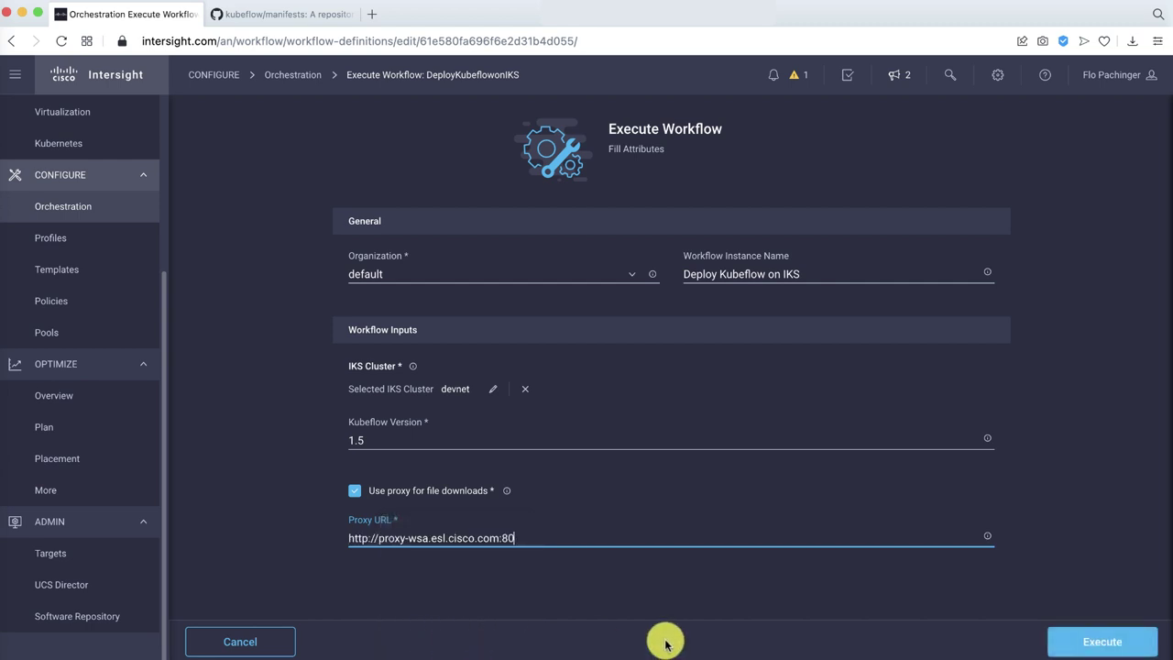
left_click(1058, 642)
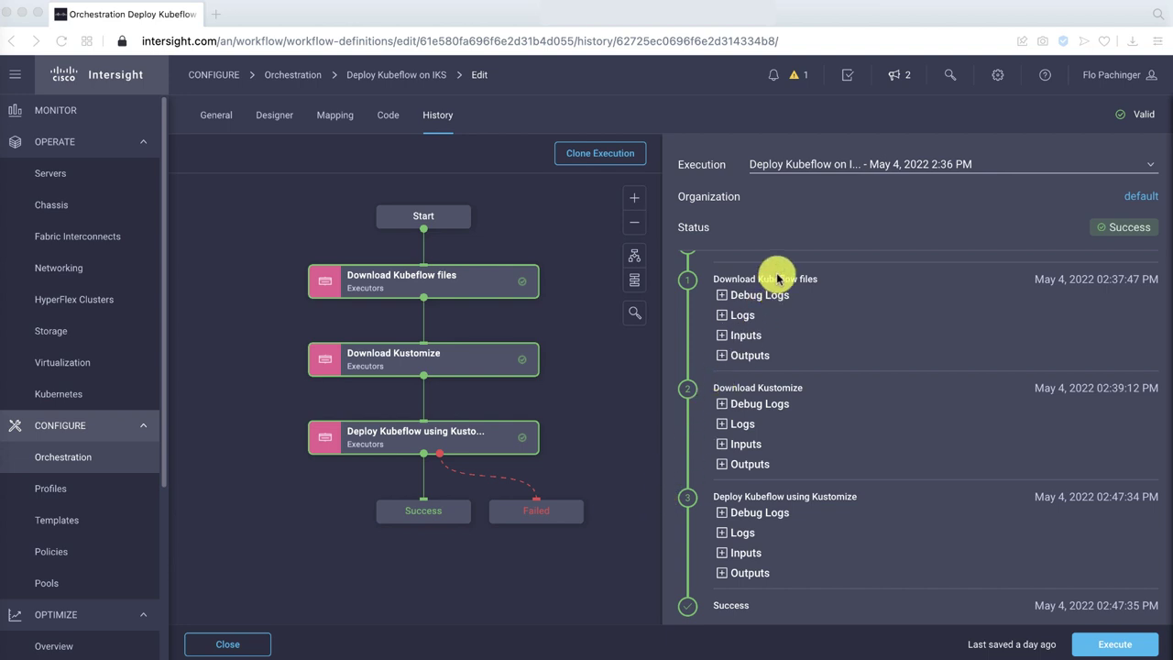
After the successful Kubeflow run, go to OPERATE > Kubernetes to list the clusters
left_click(48, 395)
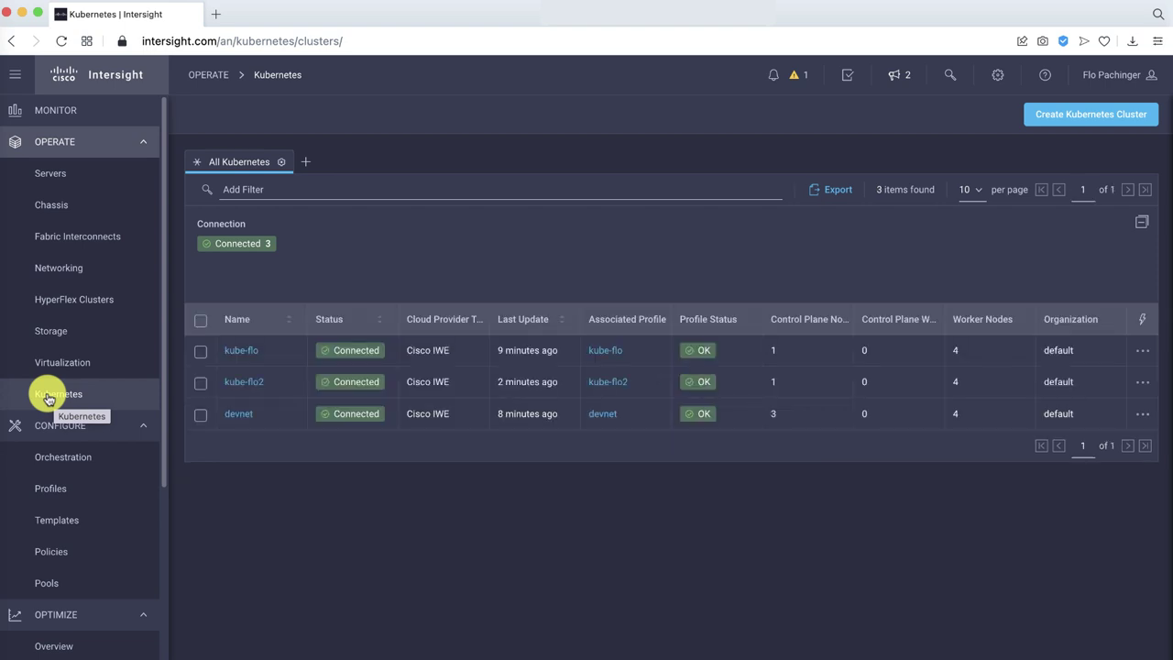
Download devnet-kubeconfig.yml from the devnet row's actions menu, then open devnet's details
left_click(1140, 423)
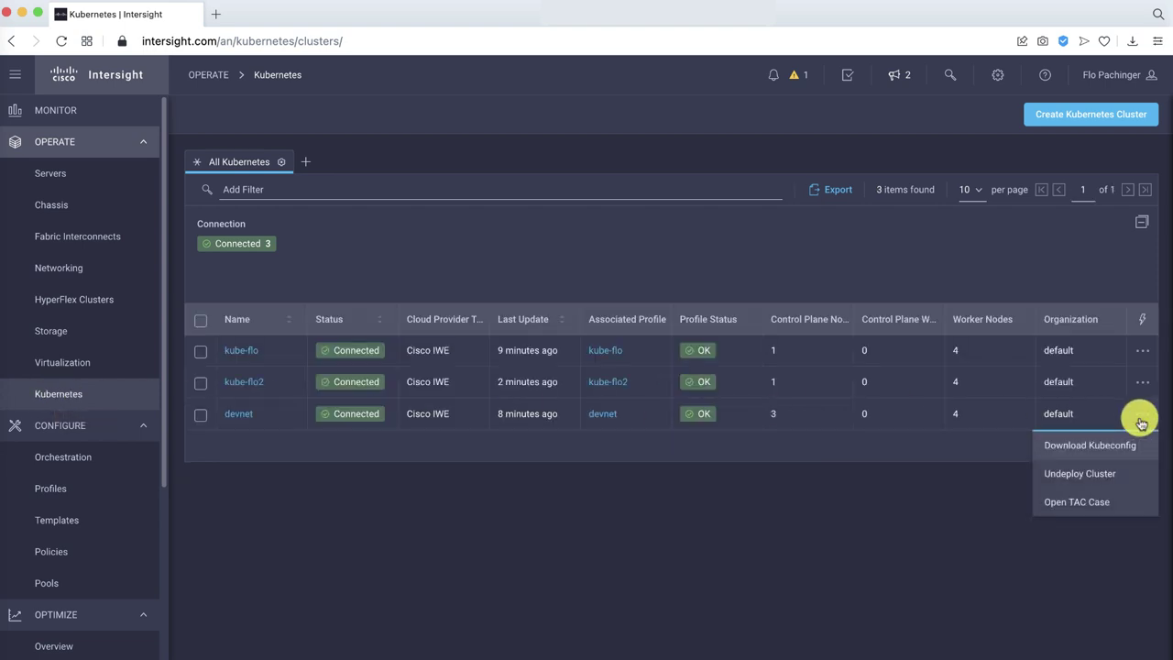
left_click(1103, 445)
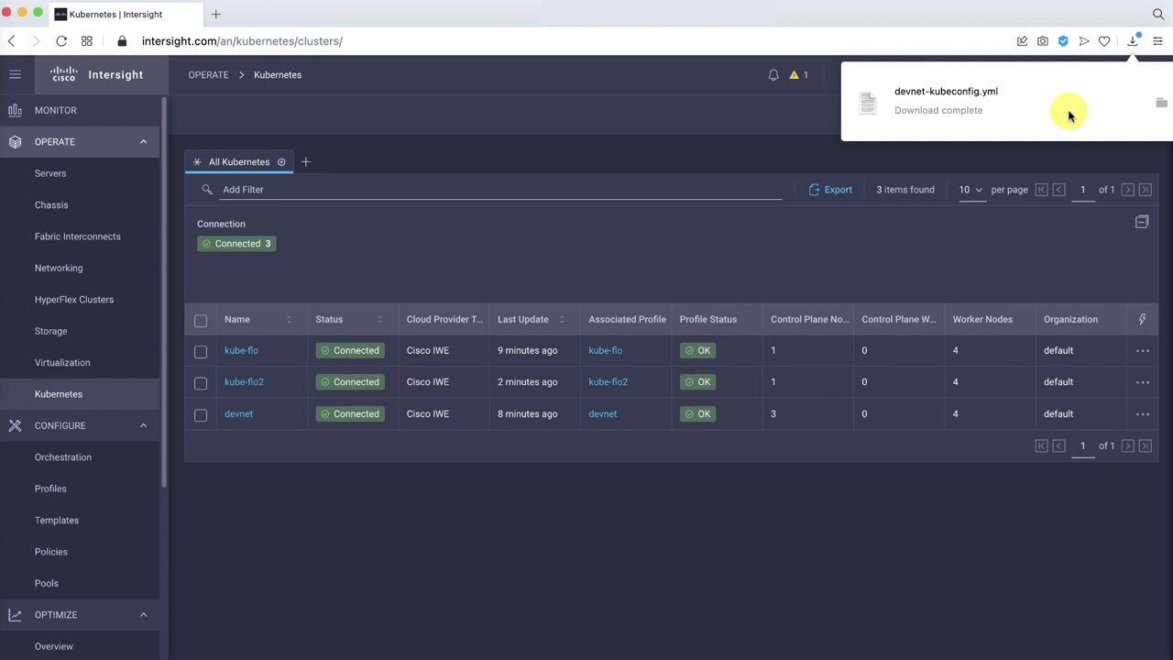
left_click(240, 416)
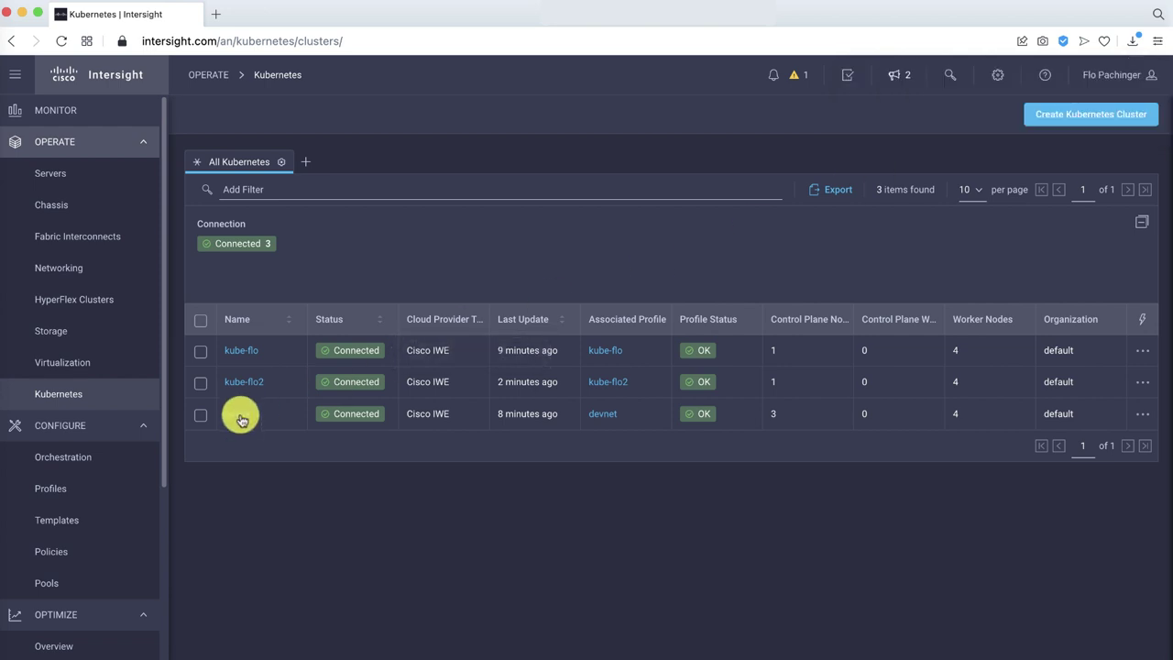